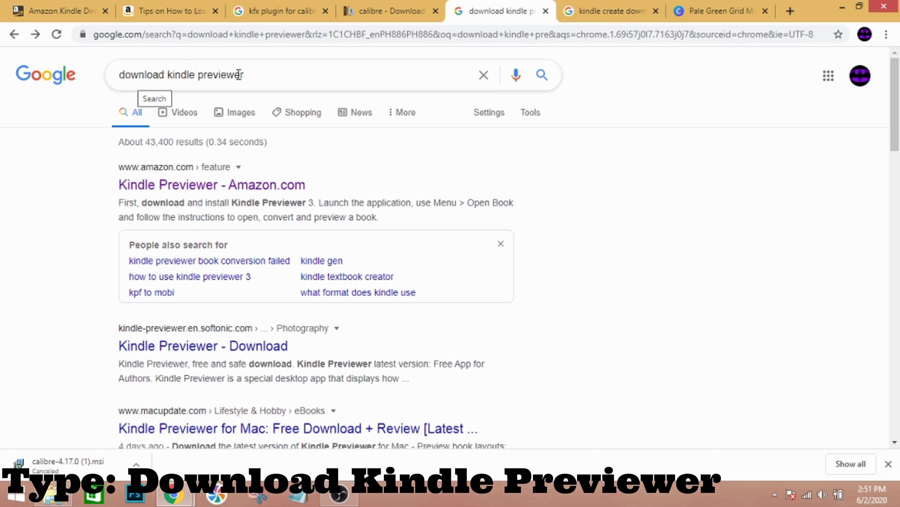
# - Find the Windows download of Kindle Previewer on its Amazon page and open the Kindle Create download page from the search results
pyautogui.click(187, 187)
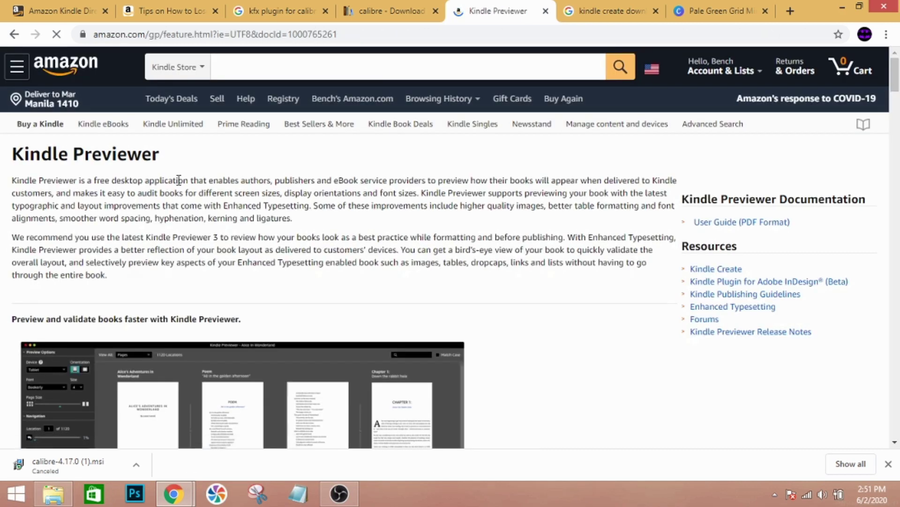
pyautogui.scroll(-20, 212, 267)
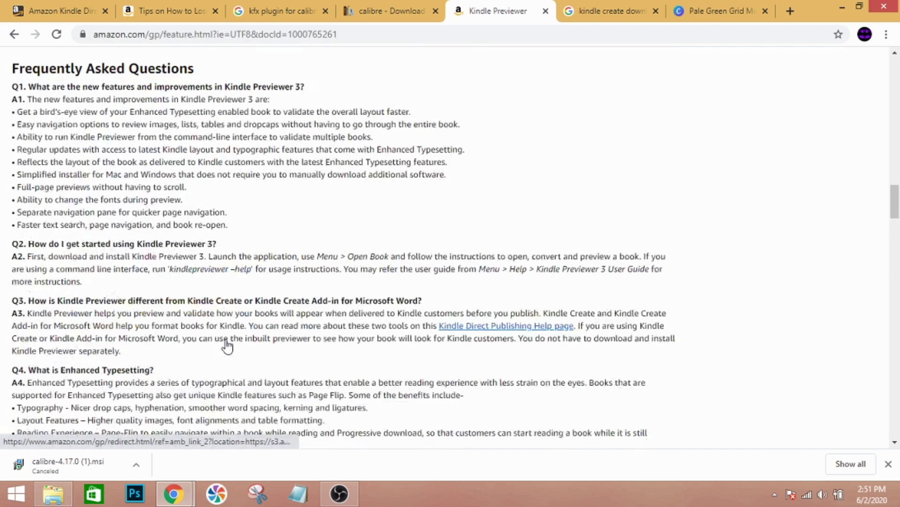
pyautogui.scroll(7, 227, 346)
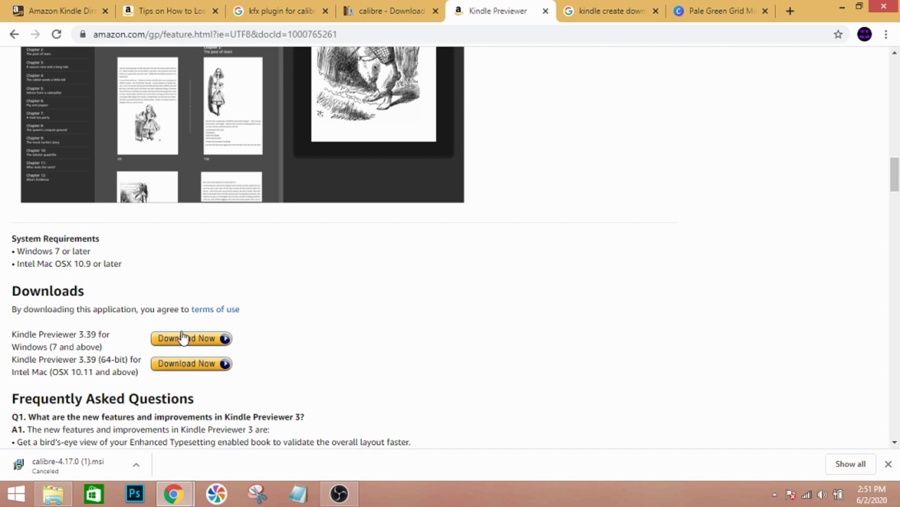
pyautogui.click(637, 7)
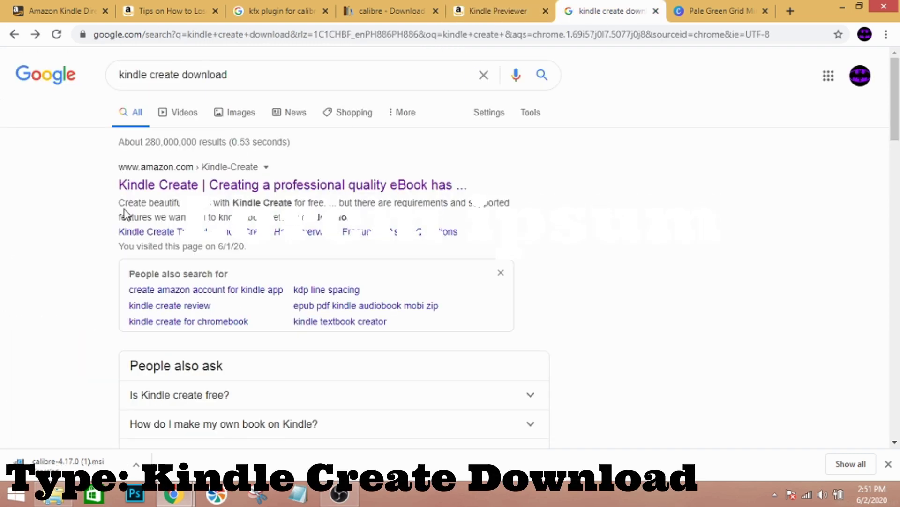
pyautogui.click(194, 186)
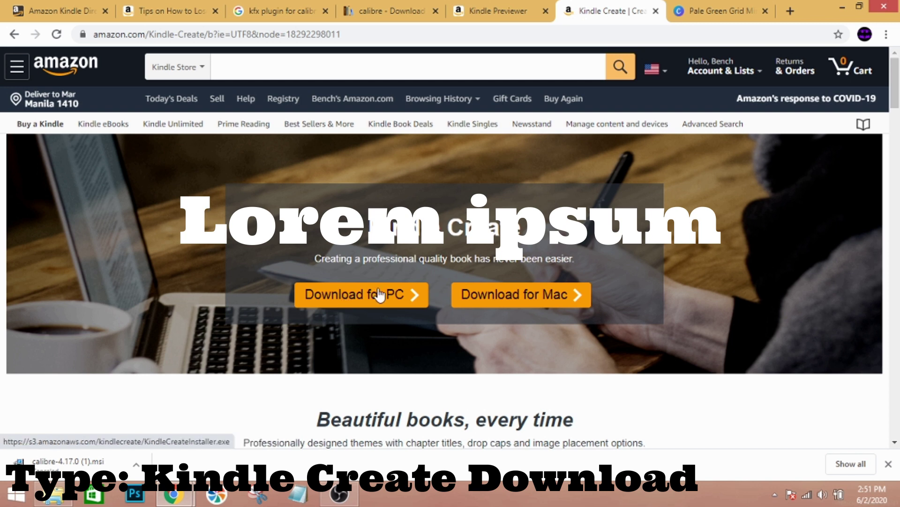
# - Open the Index of calibre plugins from the KFX plugin search results and locate the KFX Input and KFX Output plugins
pyautogui.click(278, 5)
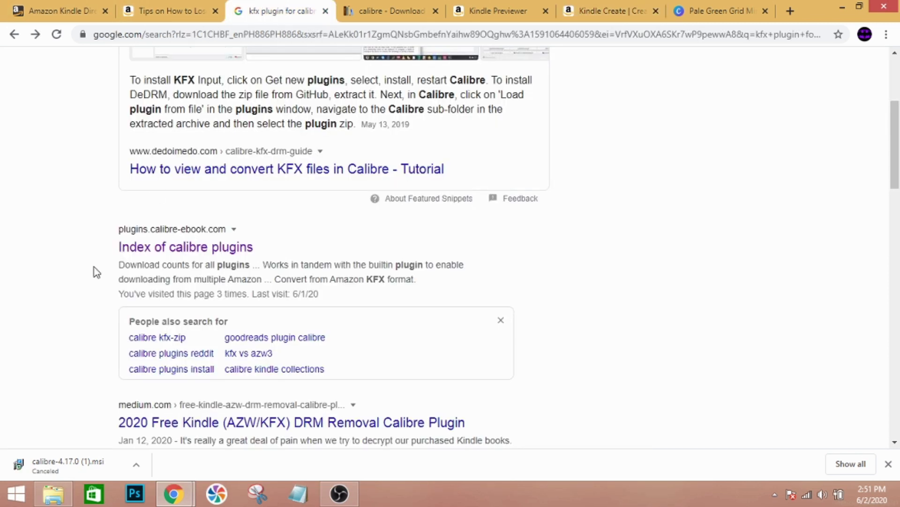
pyautogui.scroll(4, 90, 282)
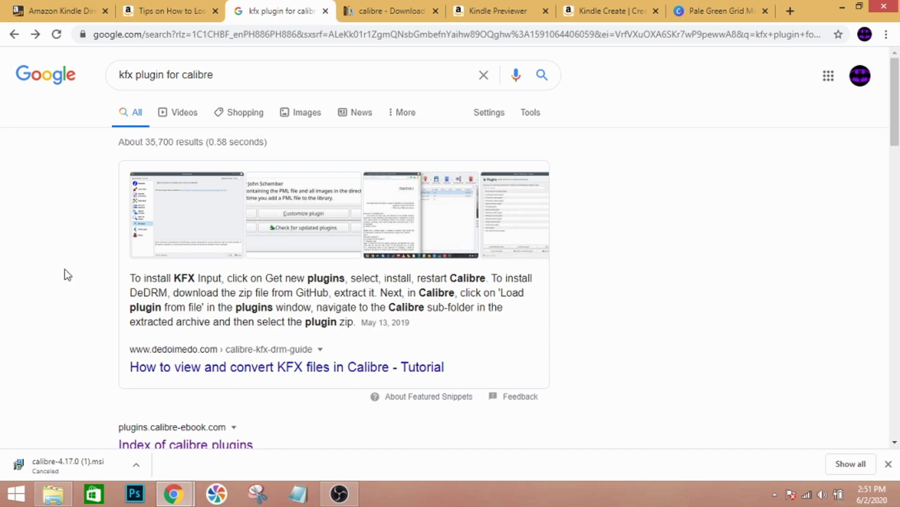
pyautogui.scroll(-3, 80, 284)
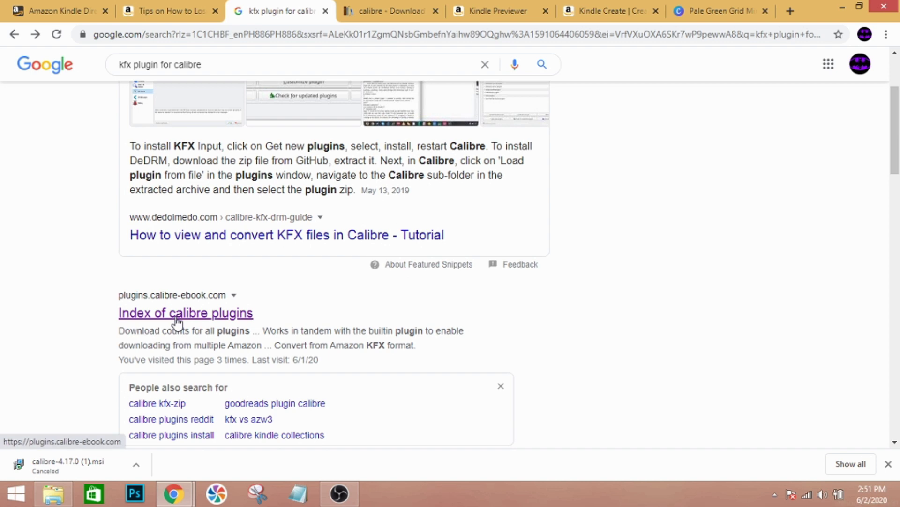
pyautogui.click(176, 320)
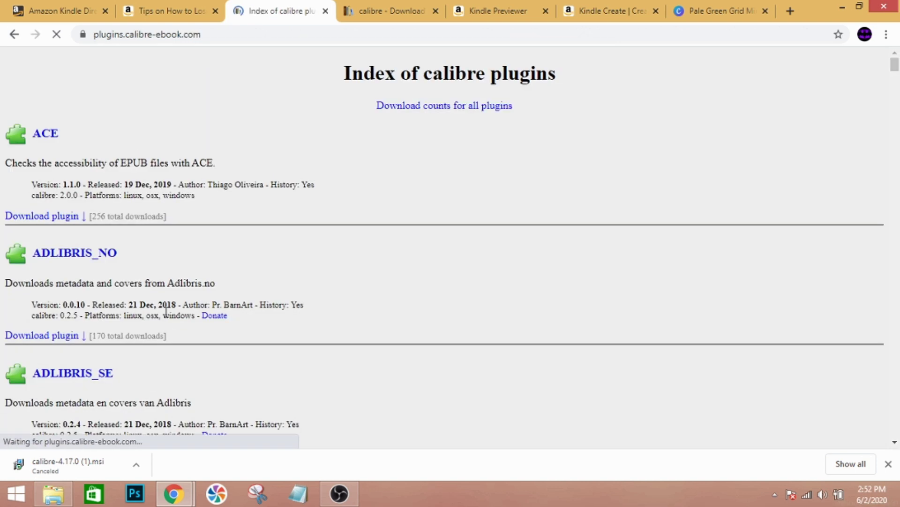
pyautogui.scroll(-10, 166, 312)
pyautogui.scroll(-20, 166, 312)
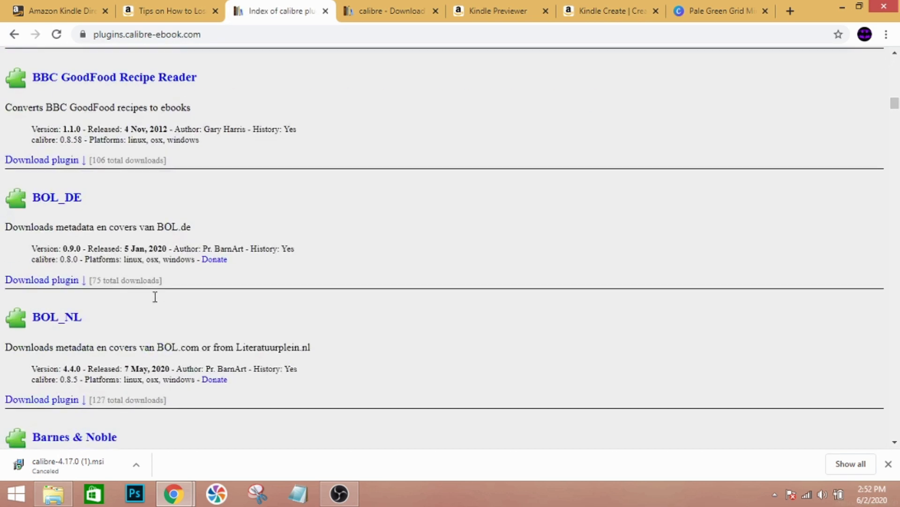
pyautogui.scroll(-20, 151, 290)
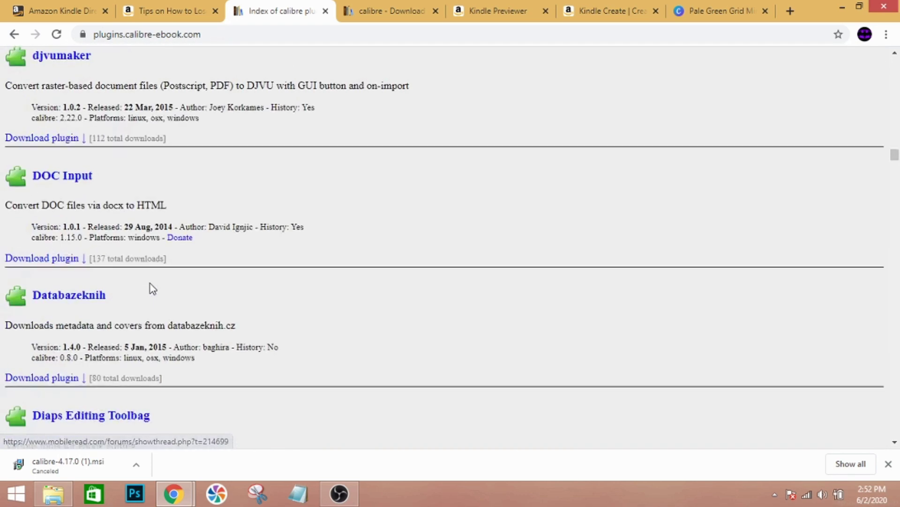
pyautogui.scroll(-20, 152, 289)
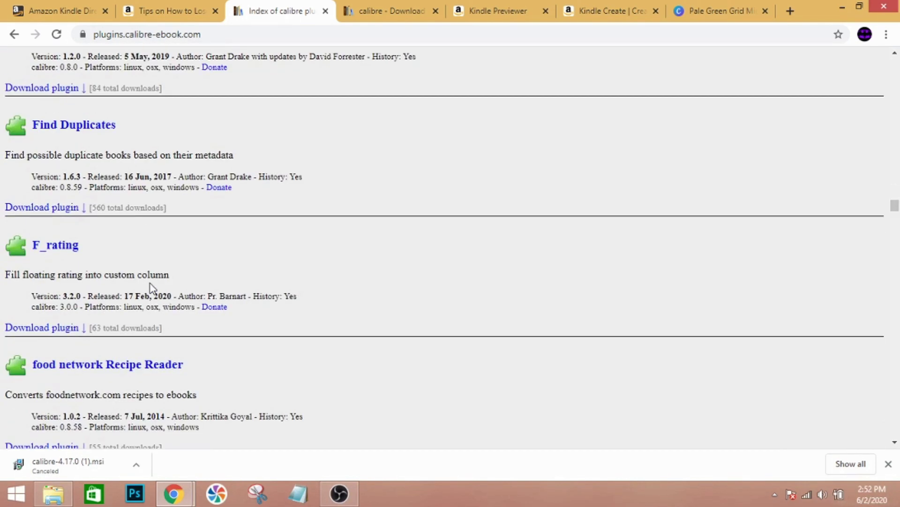
pyautogui.scroll(-20, 152, 288)
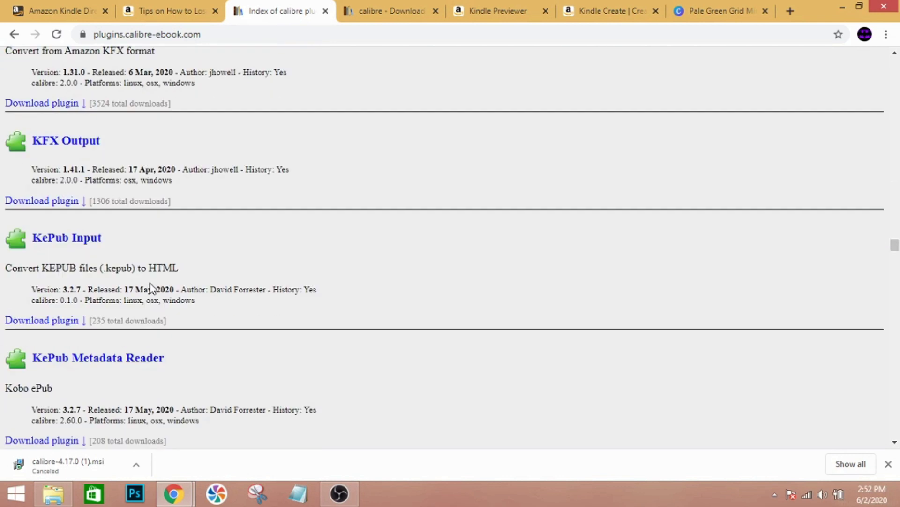
pyautogui.scroll(9, 153, 289)
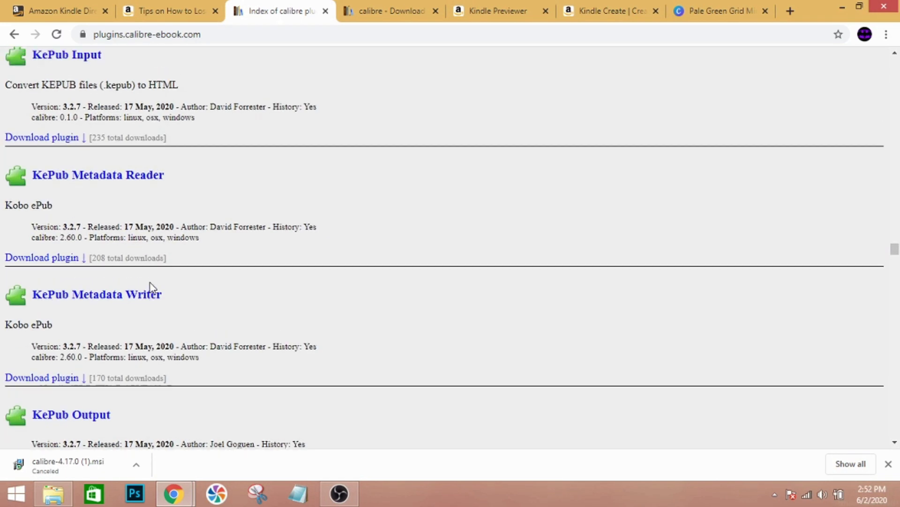
pyautogui.scroll(1, 152, 288)
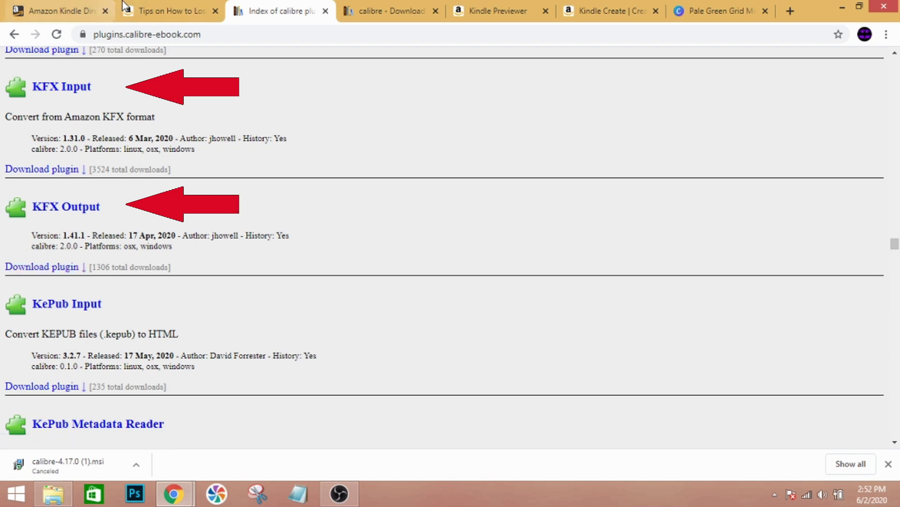
# - Switch to Kindle Create and start a new Textbooks, Travel Guides, Cookbooks, Music books project from the PDF "Tips on How to Lose Weight"
pyautogui.click(843, 7)
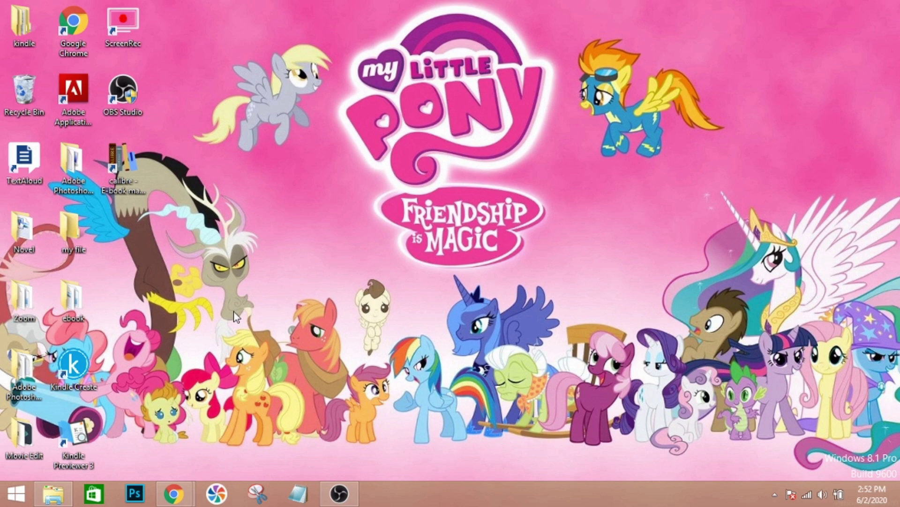
pyautogui.click(72, 371)
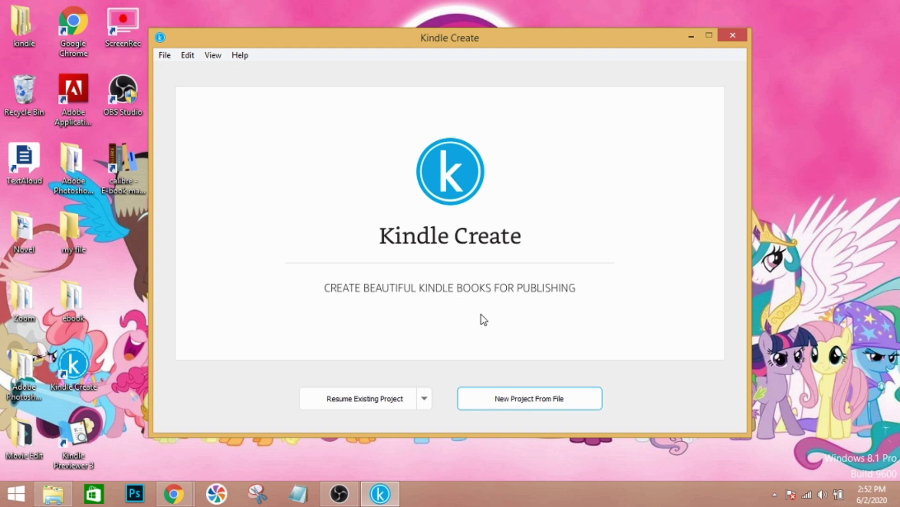
pyautogui.click(533, 404)
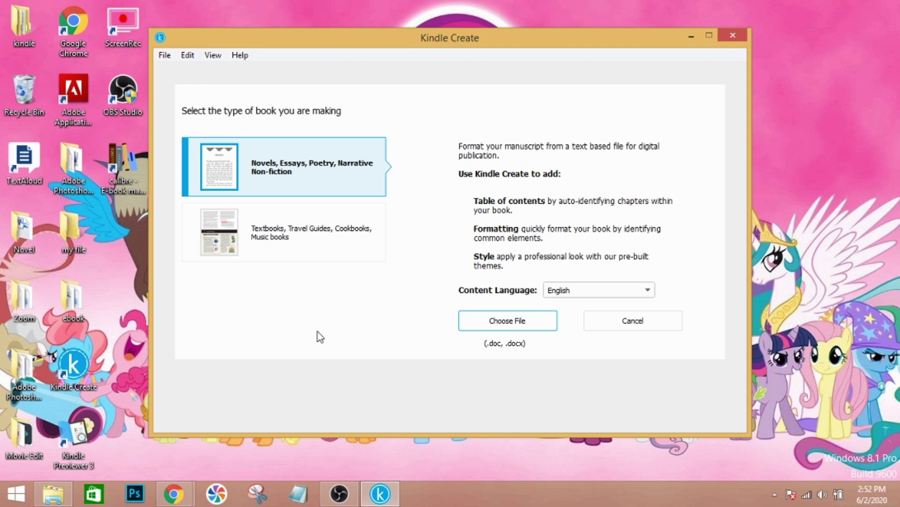
pyautogui.click(264, 241)
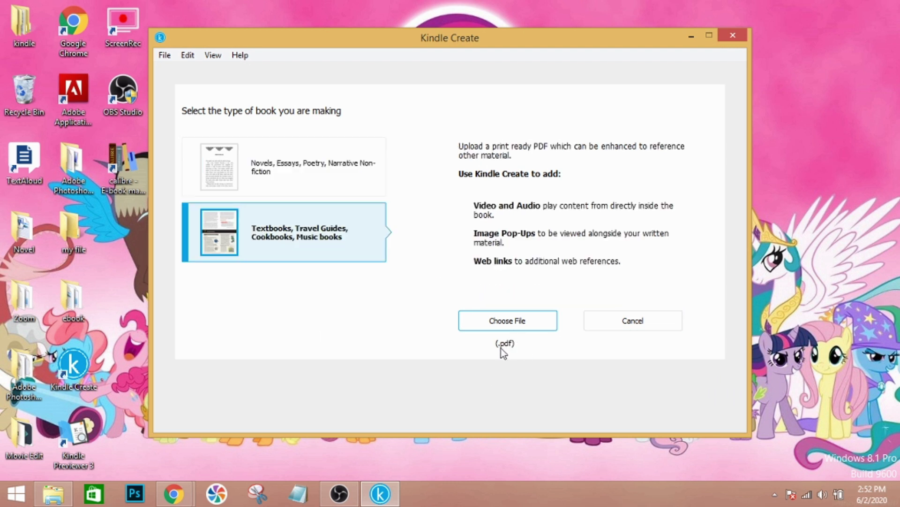
pyautogui.click(508, 320)
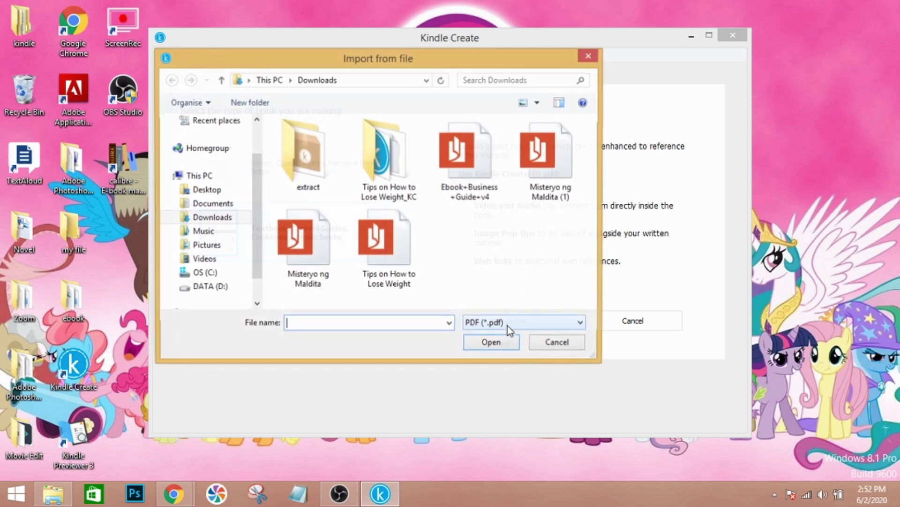
pyautogui.click(373, 249)
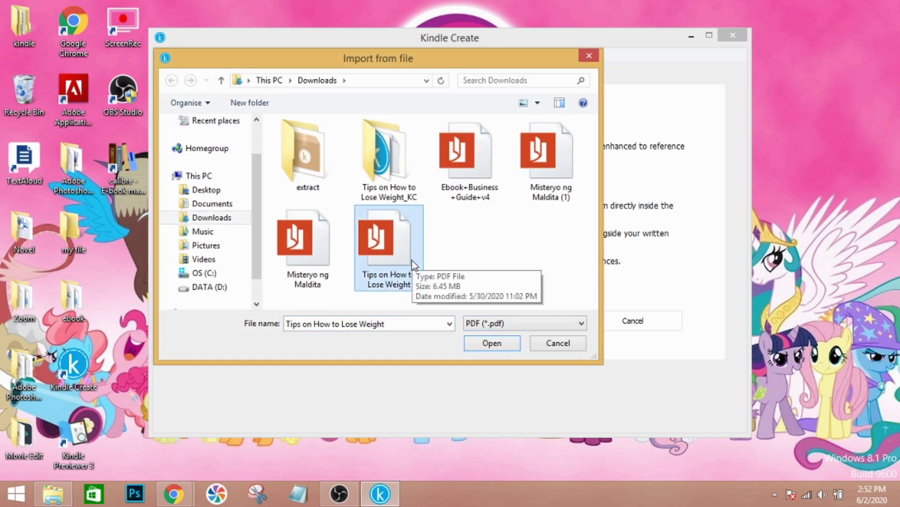
pyautogui.click(516, 348)
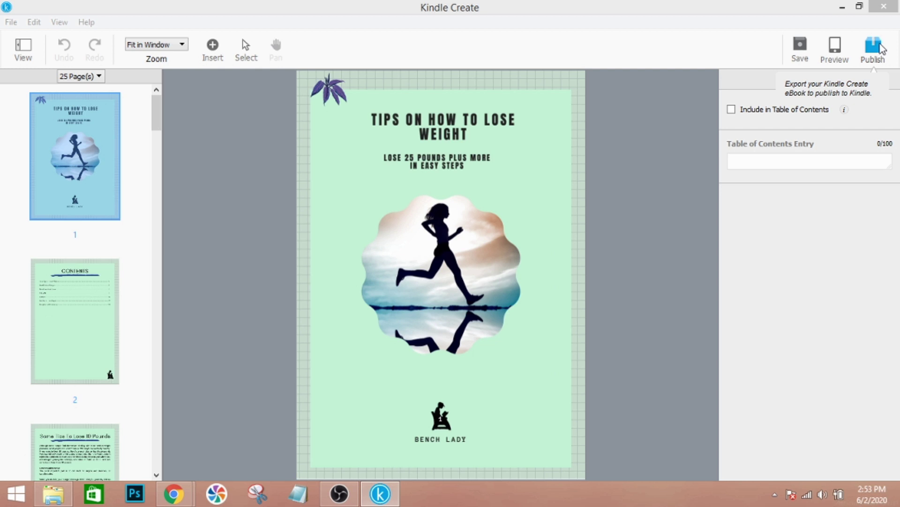
# - Try to publish the imported book, dismiss the save notice and close Kindle Create
pyautogui.click(881, 49)
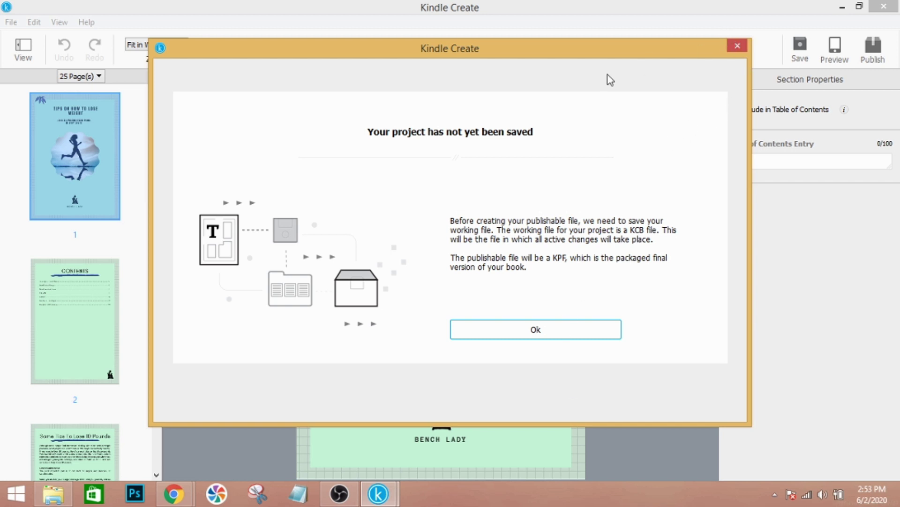
pyautogui.moveTo(461, 47); pyautogui.dragTo(429, 30)
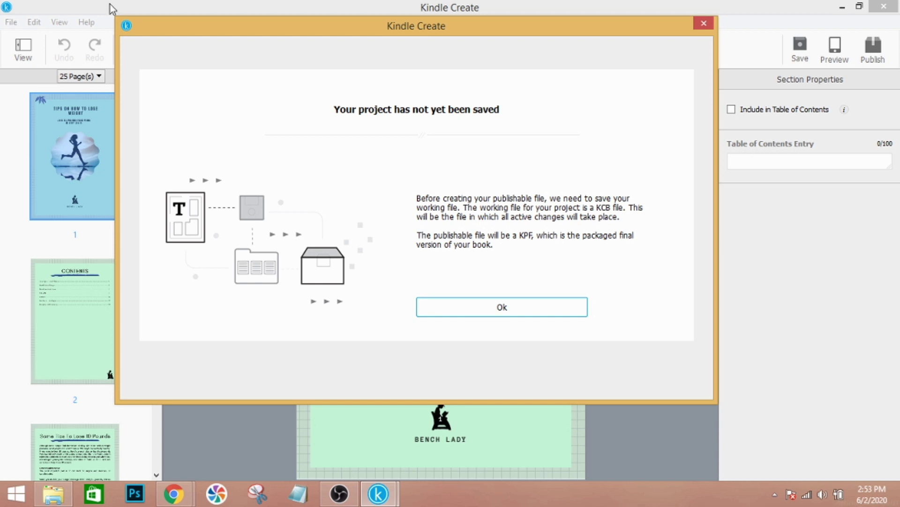
pyautogui.click(704, 23)
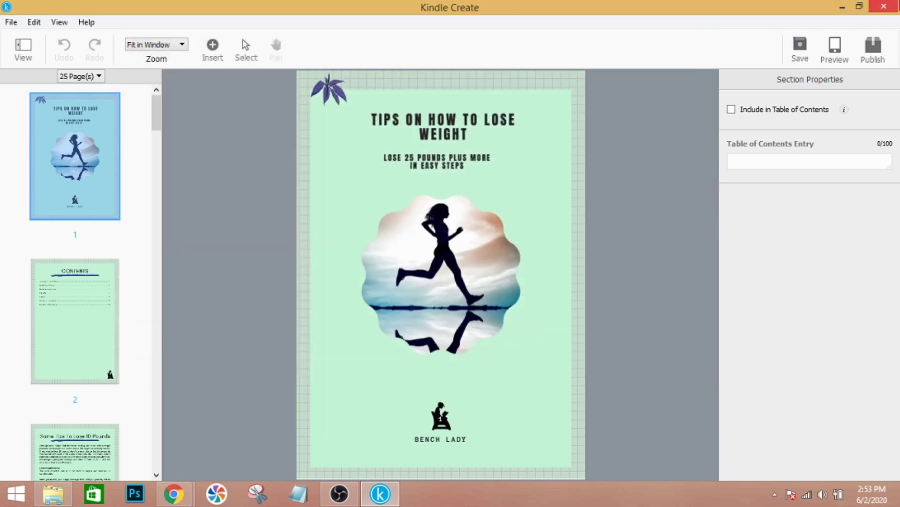
pyautogui.click(468, 251)
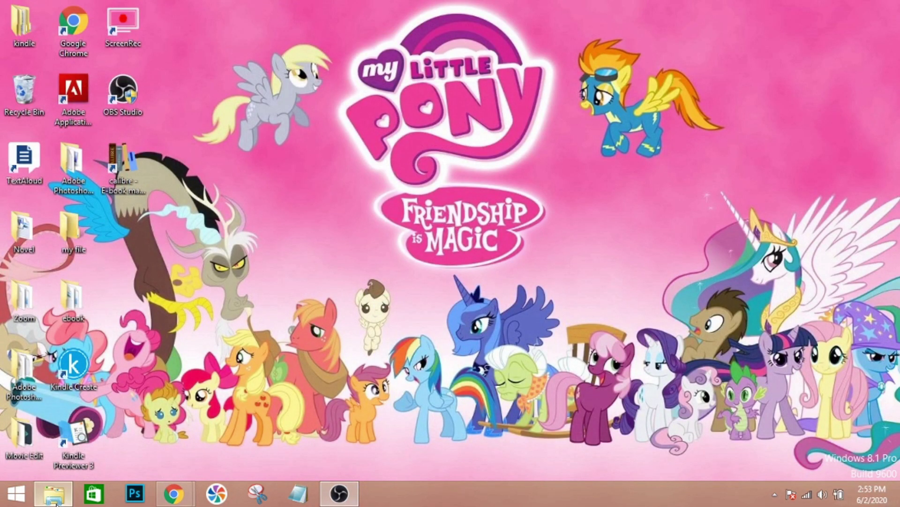
# - Switch to File Explorer and open the "extract" folder inside Downloads
pyautogui.click(53, 493)
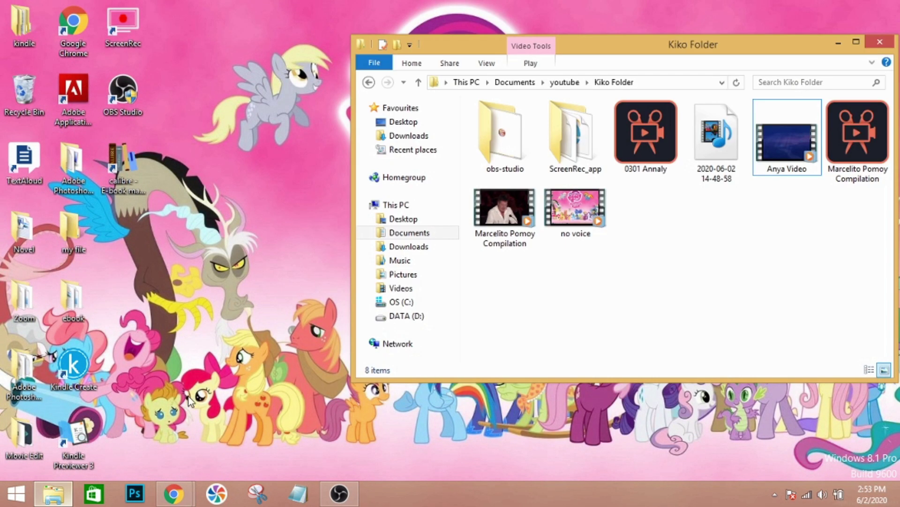
pyautogui.click(411, 233)
pyautogui.click(527, 150)
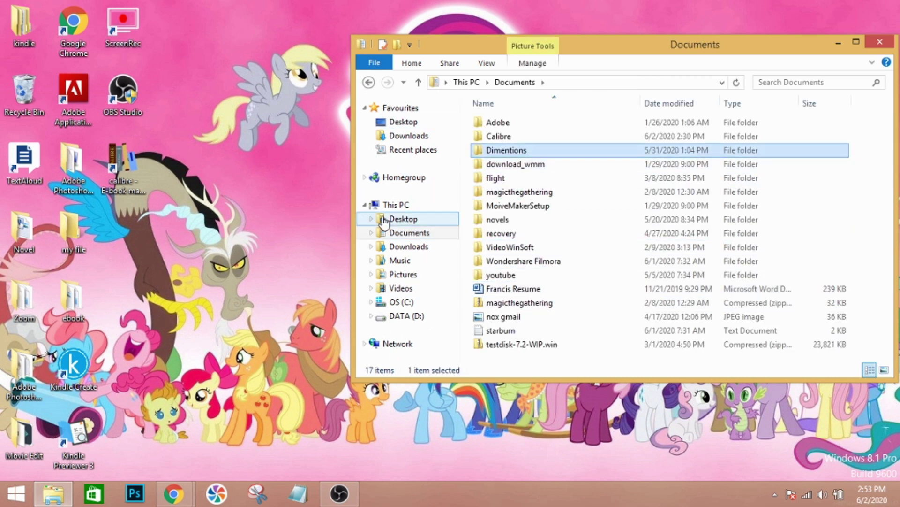
pyautogui.click(427, 247)
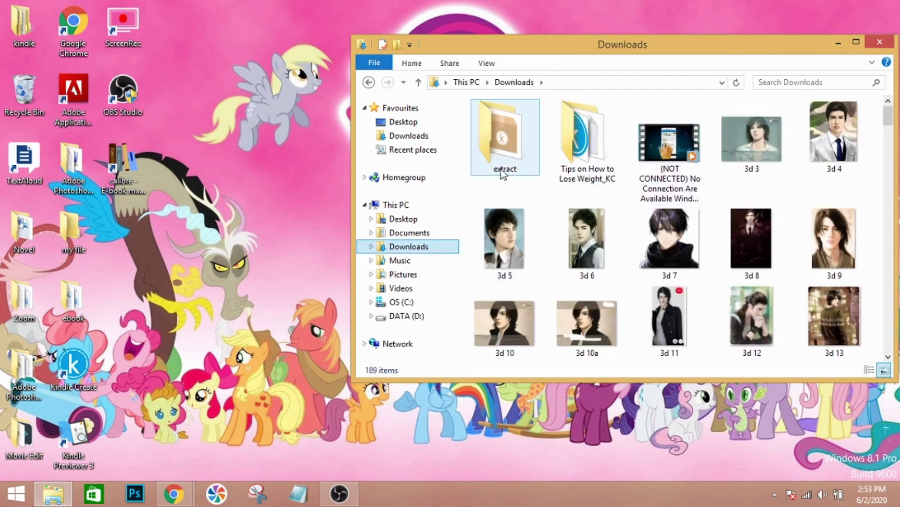
pyautogui.doubleClick(502, 138)
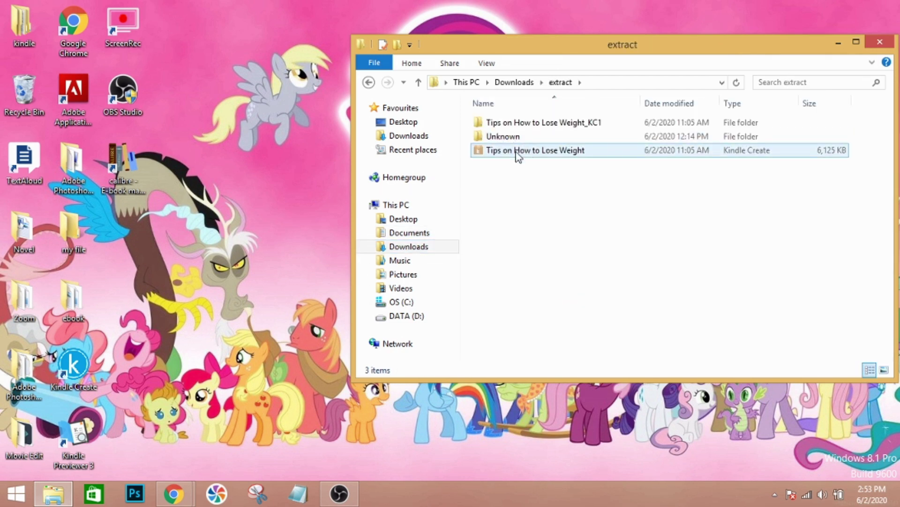
# - Check the file properties of the "Tips on How to Lose Weight" Kindle Create file in the extract folder
pyautogui.click(518, 154)
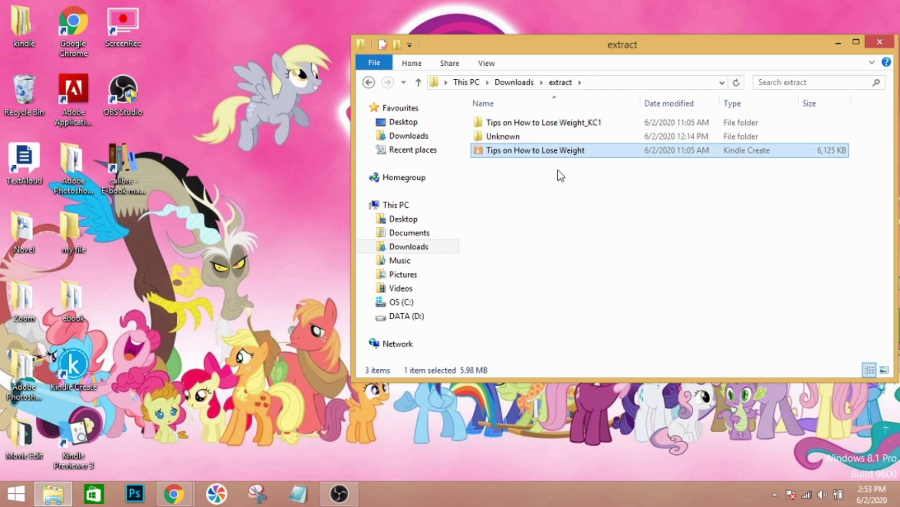
pyautogui.rightClick(501, 153)
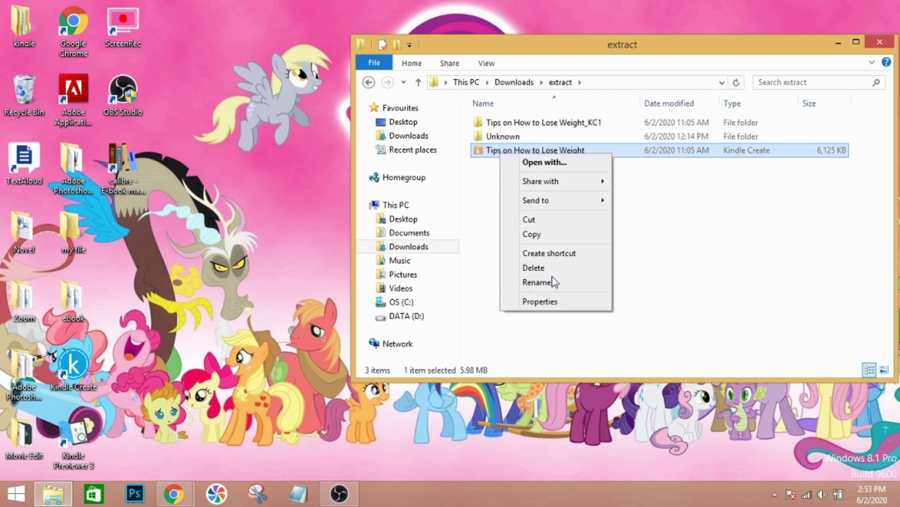
pyautogui.rightClick(481, 154)
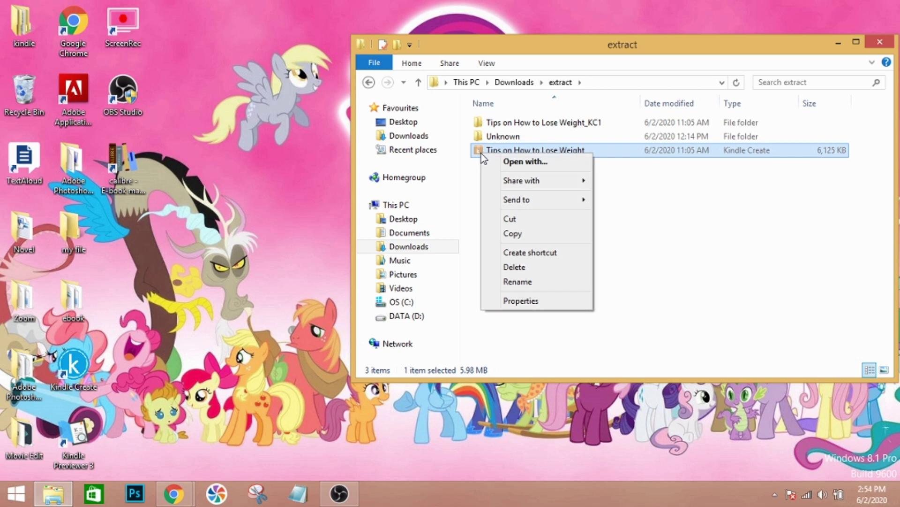
pyautogui.click(535, 304)
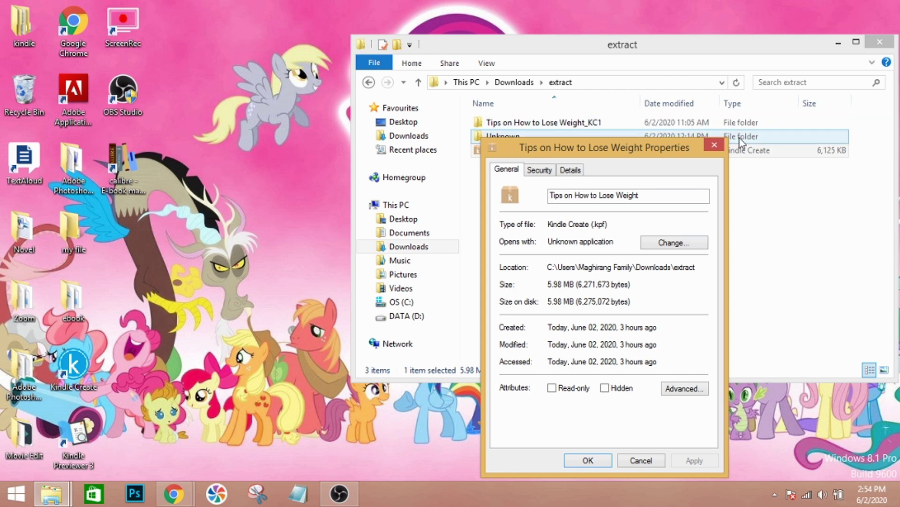
pyautogui.click(714, 146)
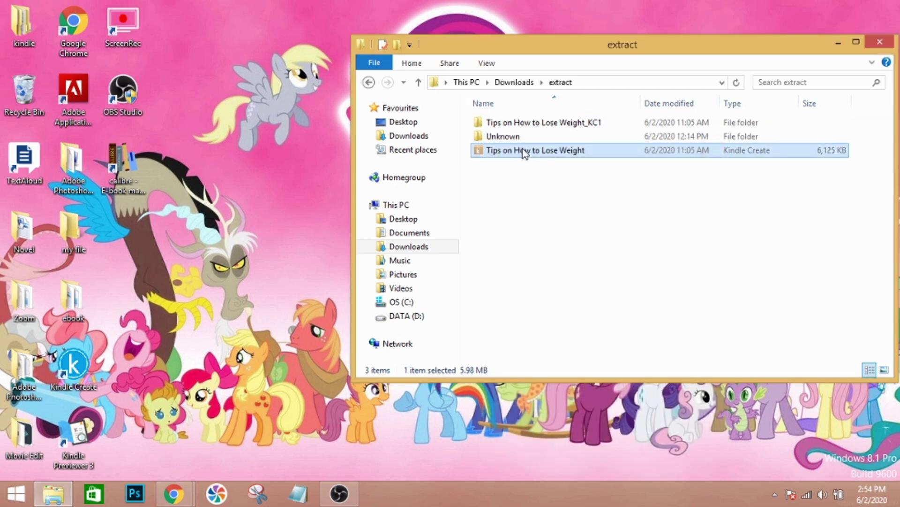
# - Switch to calibre and look through the Downloads folder for the "Tips on How to Lose Weight" files that can be added as books
pyautogui.click(836, 45)
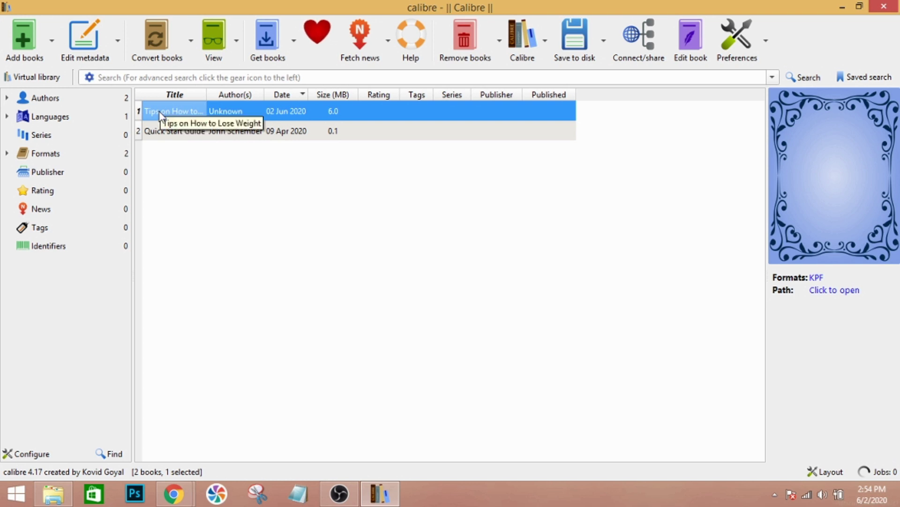
pyautogui.click(26, 42)
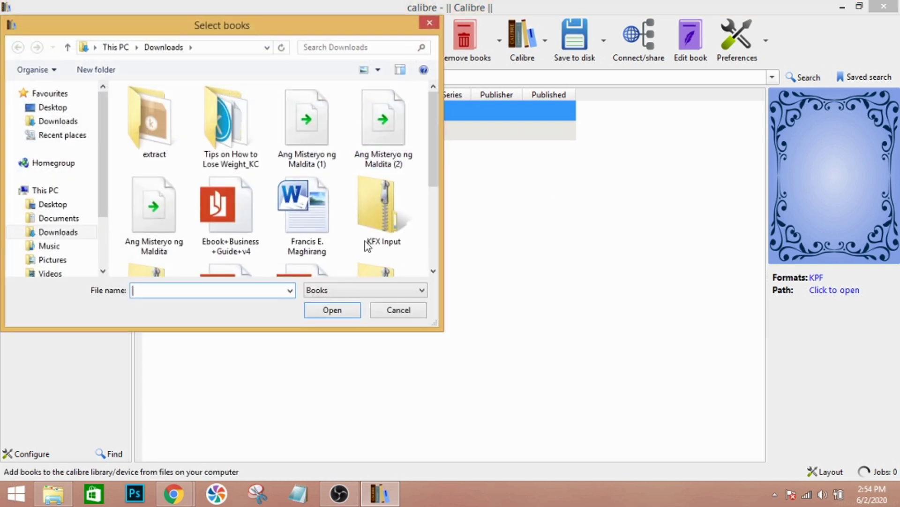
pyautogui.click(238, 271)
pyautogui.scroll(-1, 244, 263)
pyautogui.click(406, 243)
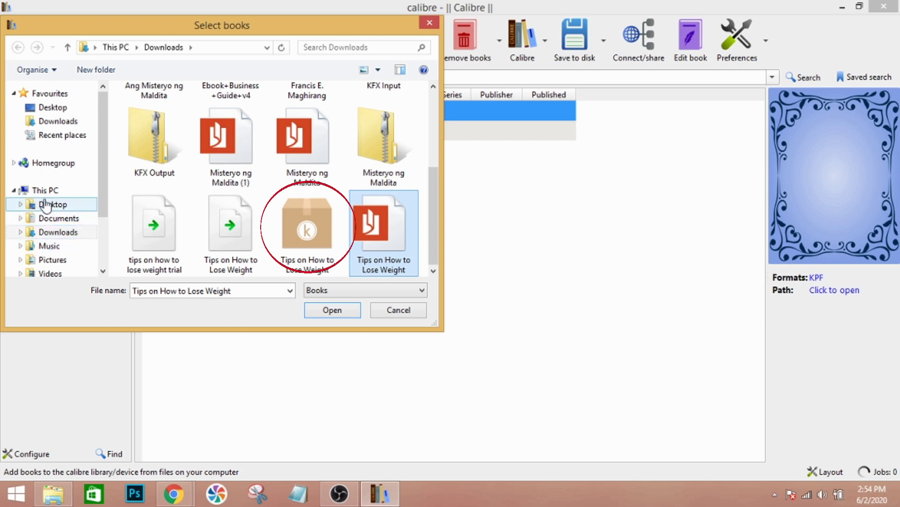
pyautogui.click(51, 232)
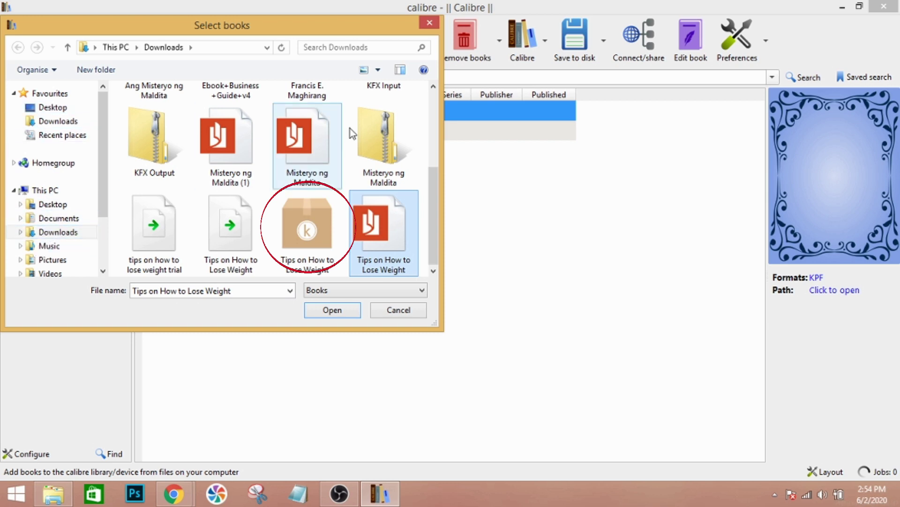
pyautogui.click(398, 312)
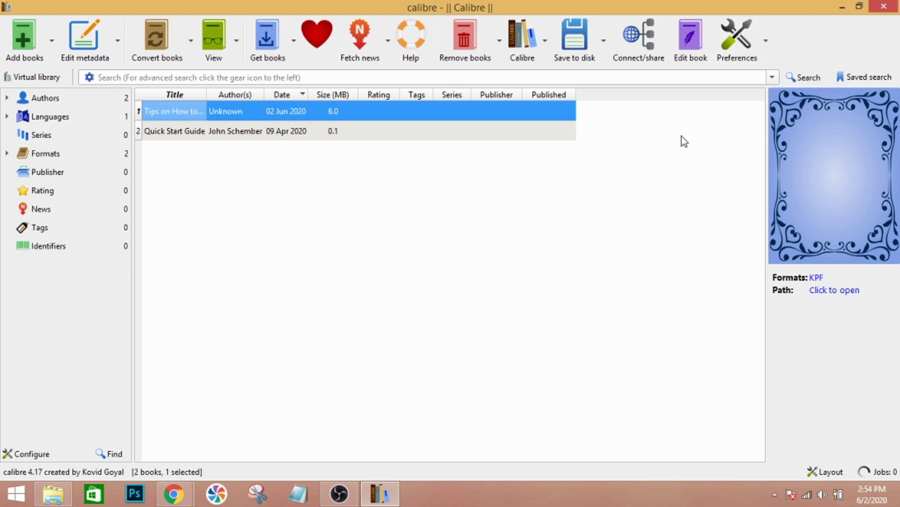
# - Locate the KFX Input and KFX Output files for loading in calibre's plugin preferences, and leave the preferences without loading them
pyautogui.click(736, 55)
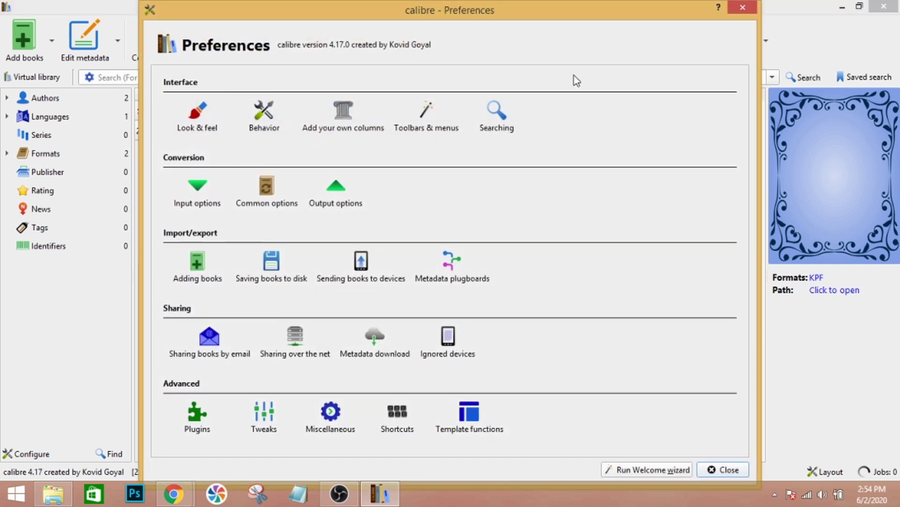
pyautogui.click(195, 430)
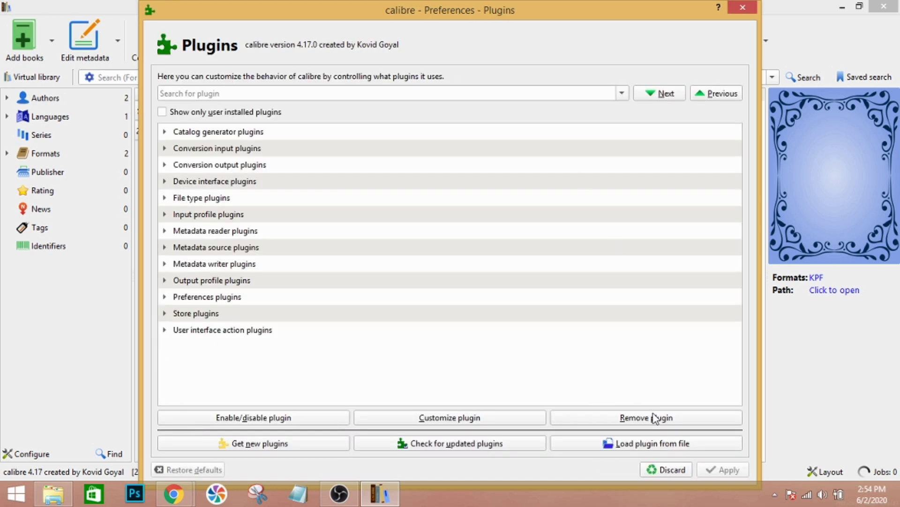
pyautogui.click(682, 448)
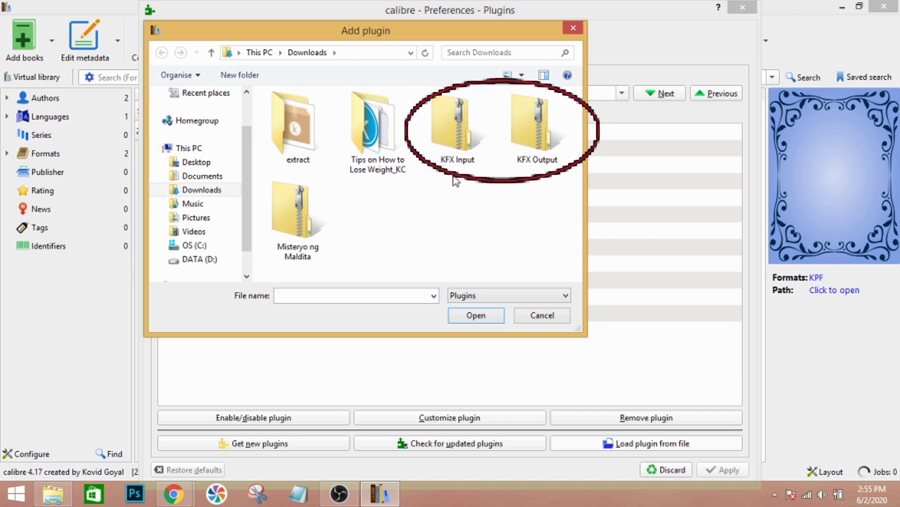
pyautogui.click(448, 136)
pyautogui.click(520, 140)
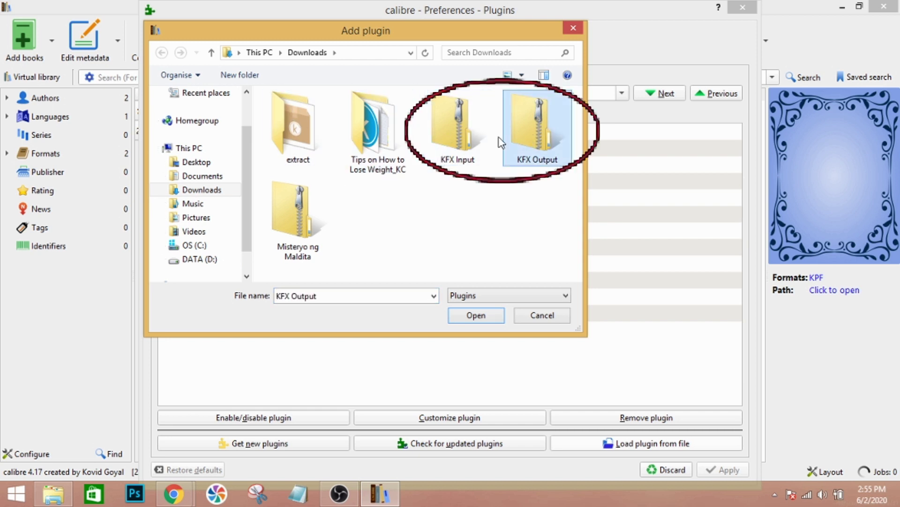
pyautogui.click(459, 143)
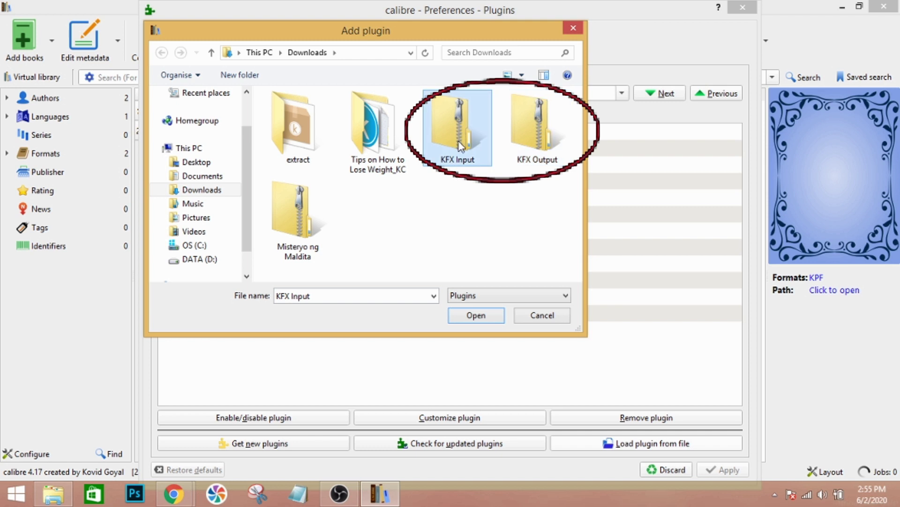
pyautogui.click(529, 110)
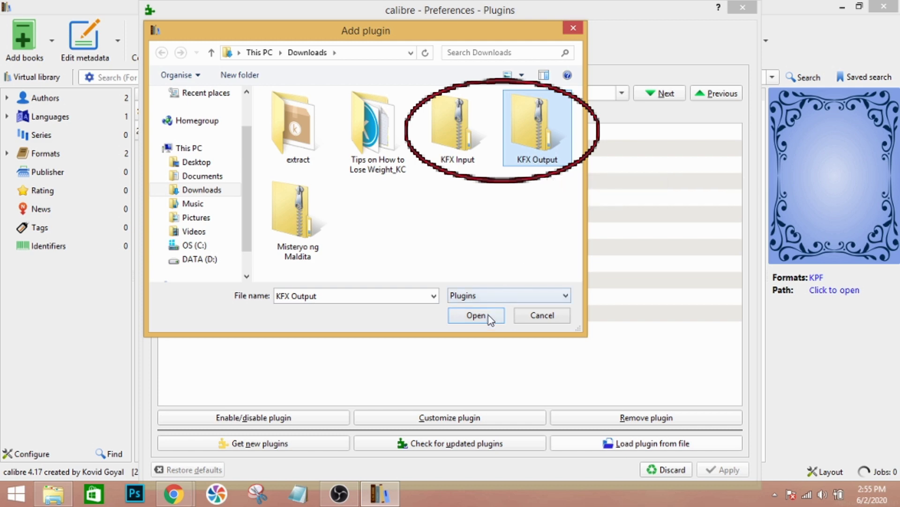
pyautogui.click(572, 30)
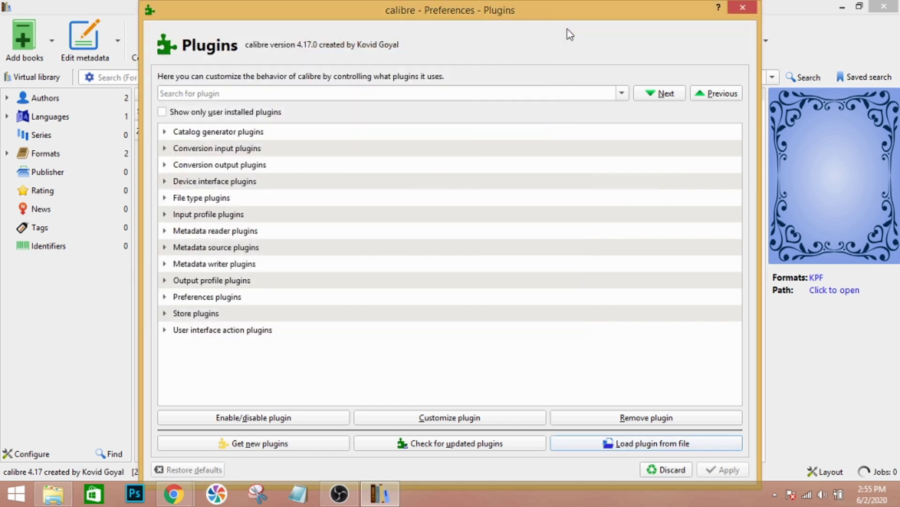
pyautogui.click(743, 8)
pyautogui.click(741, 6)
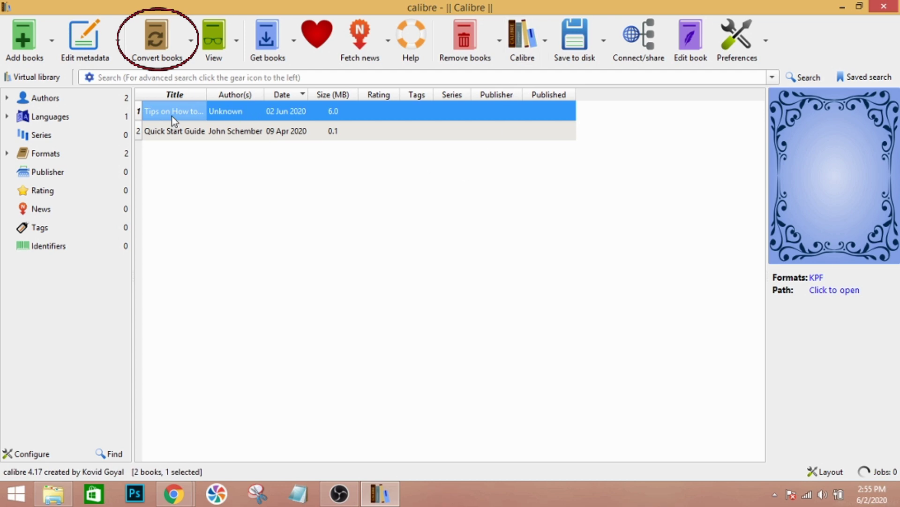
# - Start converting "Tips on How to Lose Weight" from KPF and choose the "cover 2" image from Downloads as its cover
pyautogui.click(159, 42)
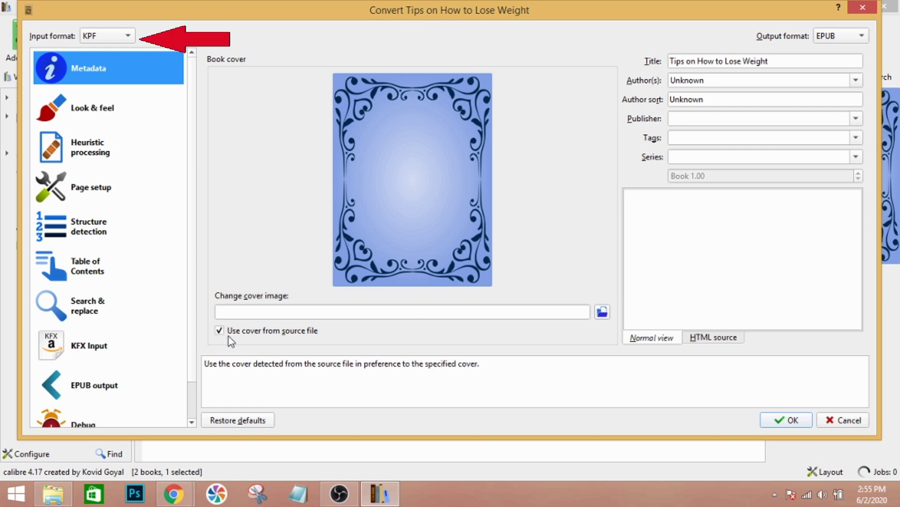
pyautogui.click(603, 315)
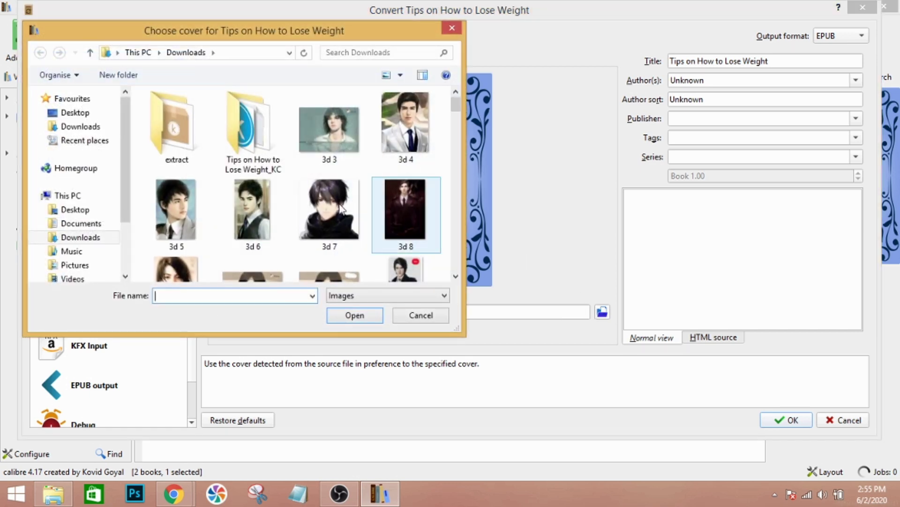
pyautogui.click(325, 220)
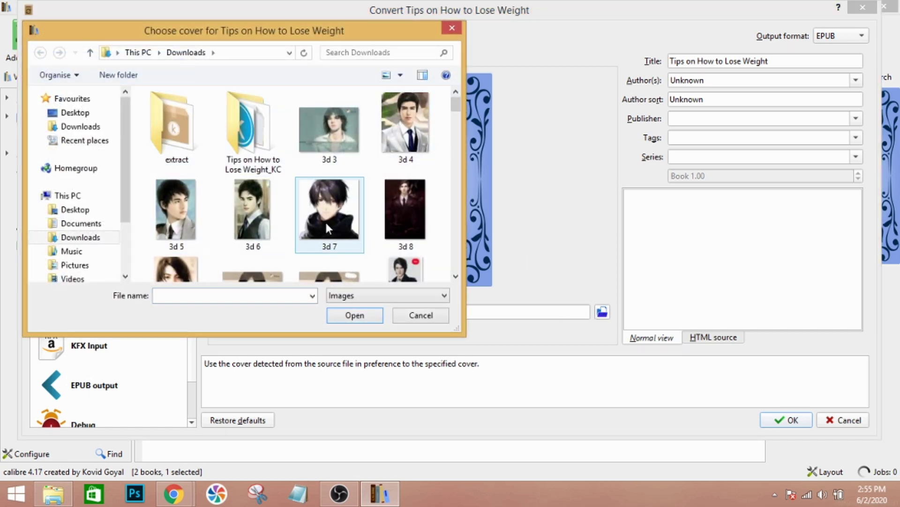
pyautogui.press('c')
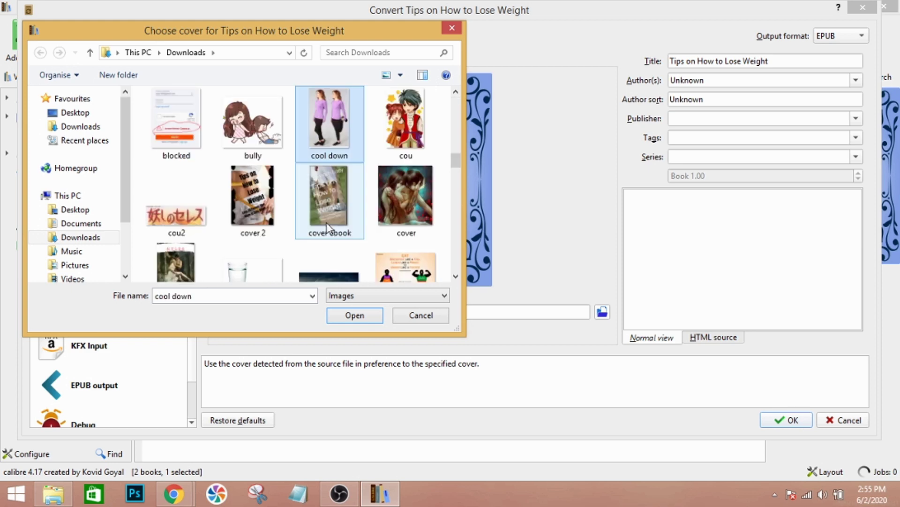
pyautogui.click(257, 209)
pyautogui.click(371, 318)
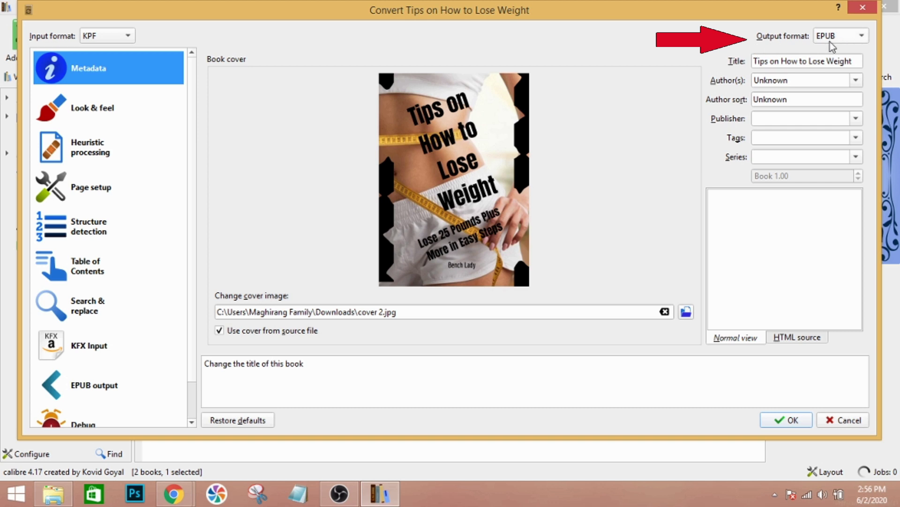
# - Choose EPUB as the conversion's output format and close the conversion settings without converting
pyautogui.click(856, 38)
pyautogui.click(856, 39)
pyautogui.click(856, 38)
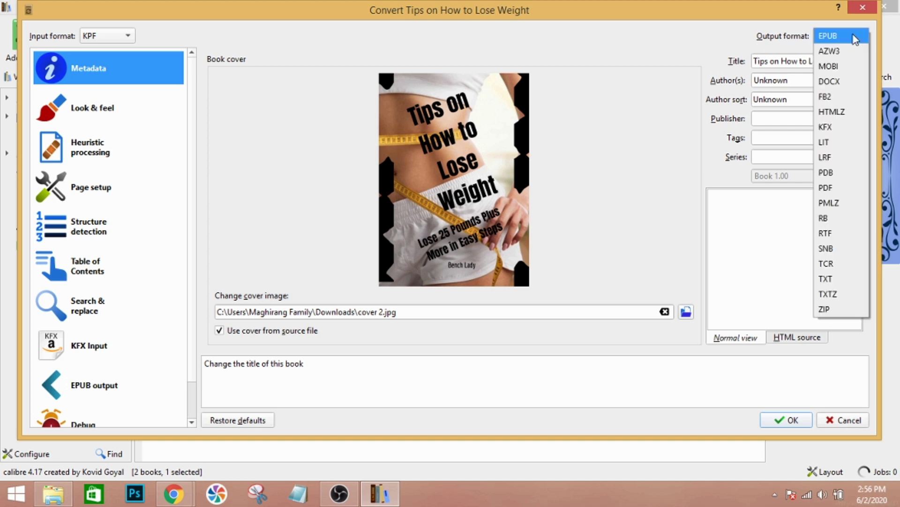
pyautogui.click(840, 36)
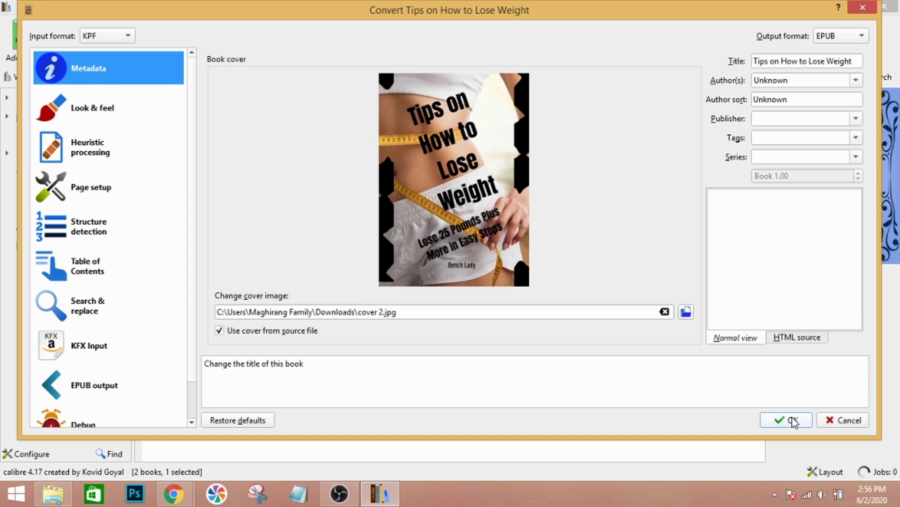
pyautogui.click(863, 8)
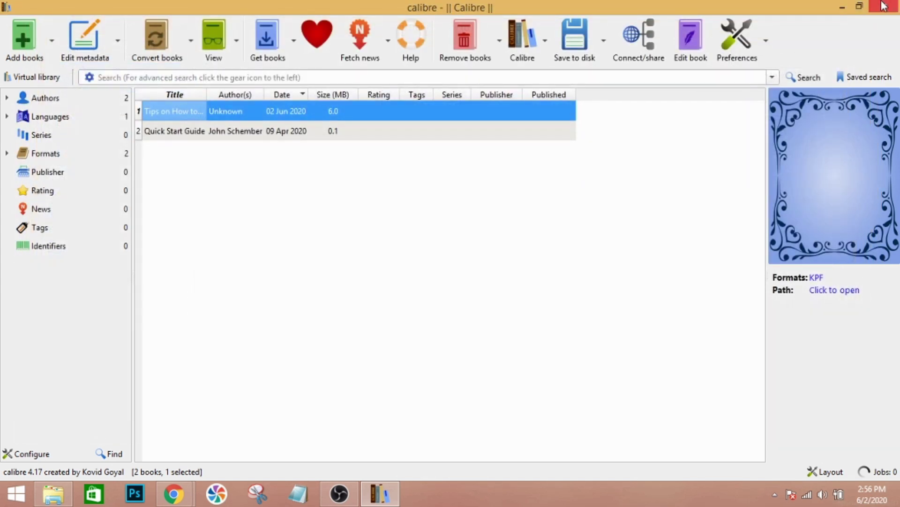
# - Close calibre, preview the pages of "Tips on How to Lose Weight - Unknown" in Kindle Previewer, and close the previewer
pyautogui.click(884, 5)
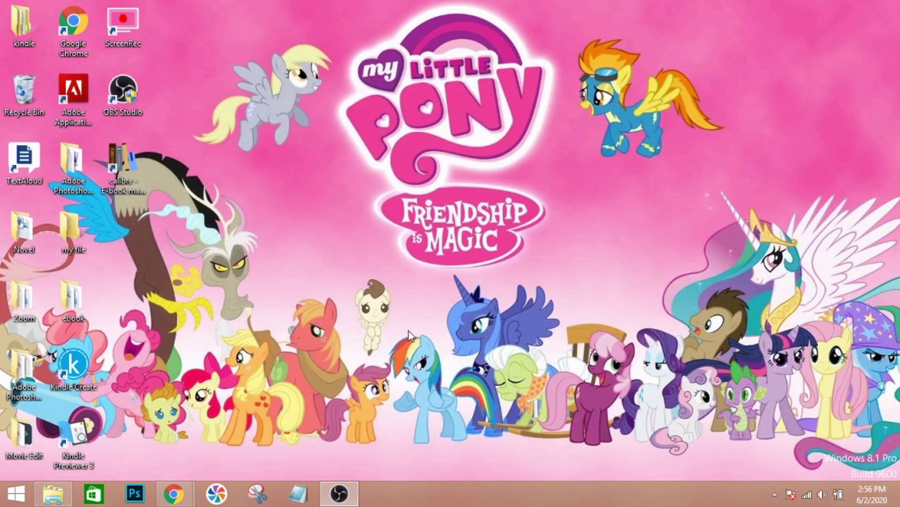
pyautogui.click(73, 462)
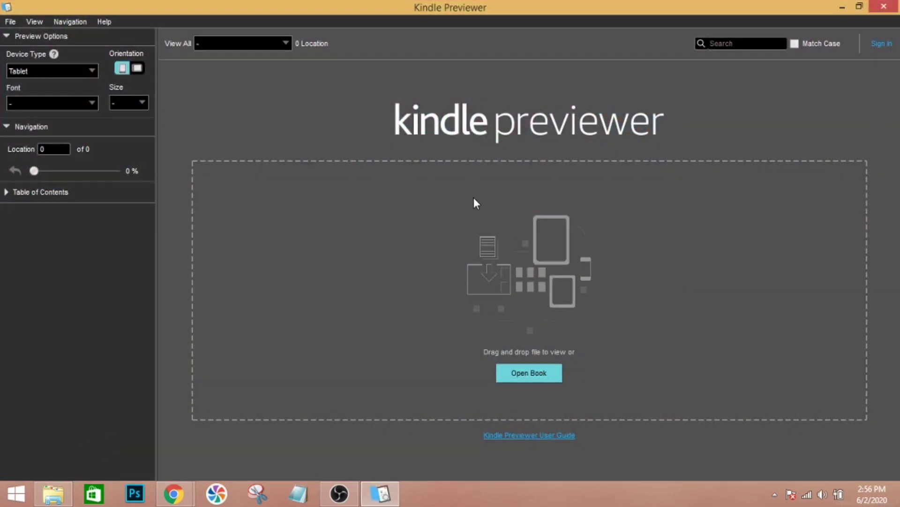
pyautogui.click(540, 373)
pyautogui.click(140, 173)
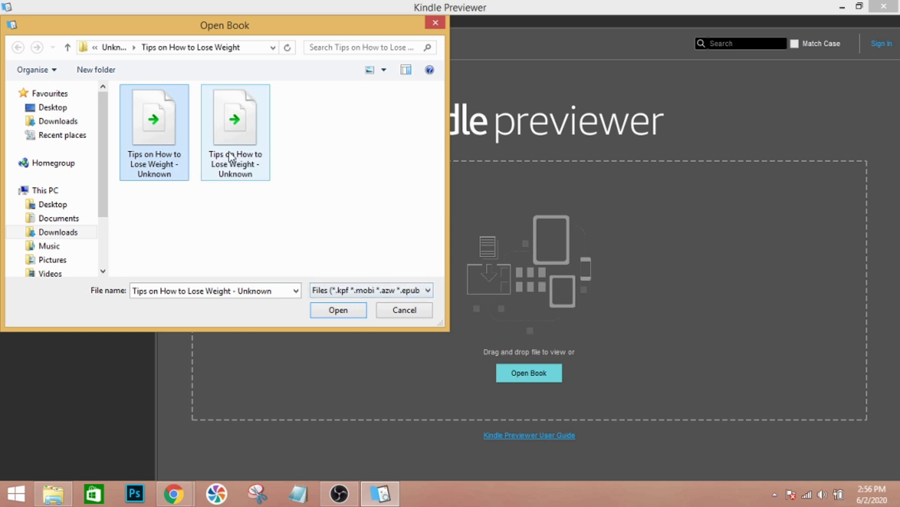
pyautogui.click(337, 313)
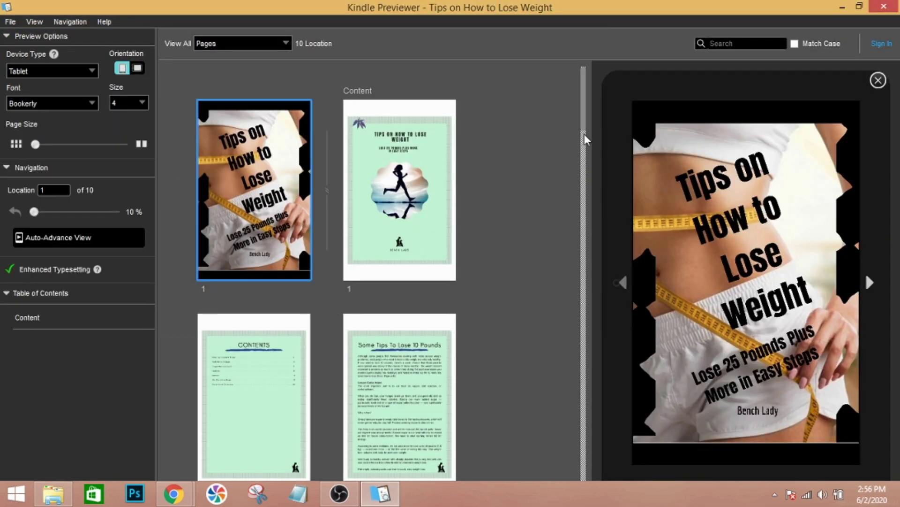
pyautogui.moveTo(581, 127); pyautogui.dragTo(548, 91)
pyautogui.click(884, 7)
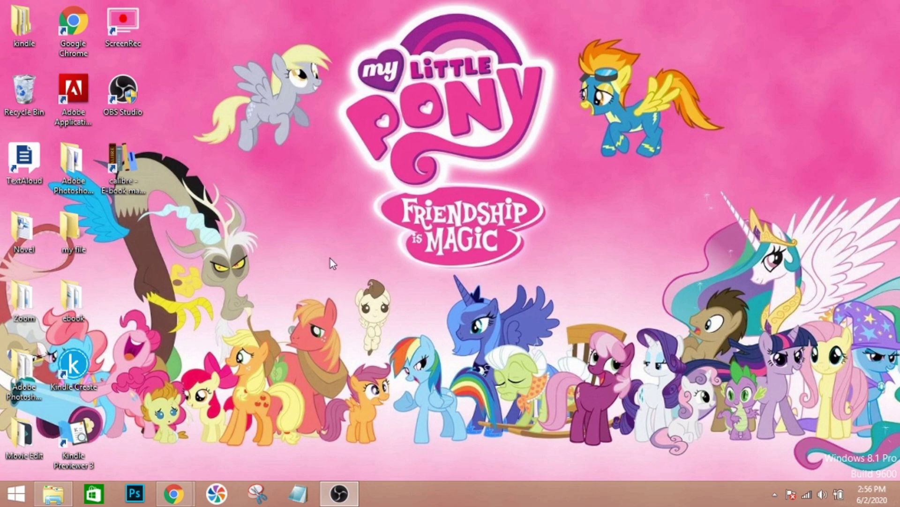
# - Switch to Chrome and open the Look Inside preview of "Tips on How to Lose Weight" on its Amazon page
pyautogui.moveTo(184, 502)
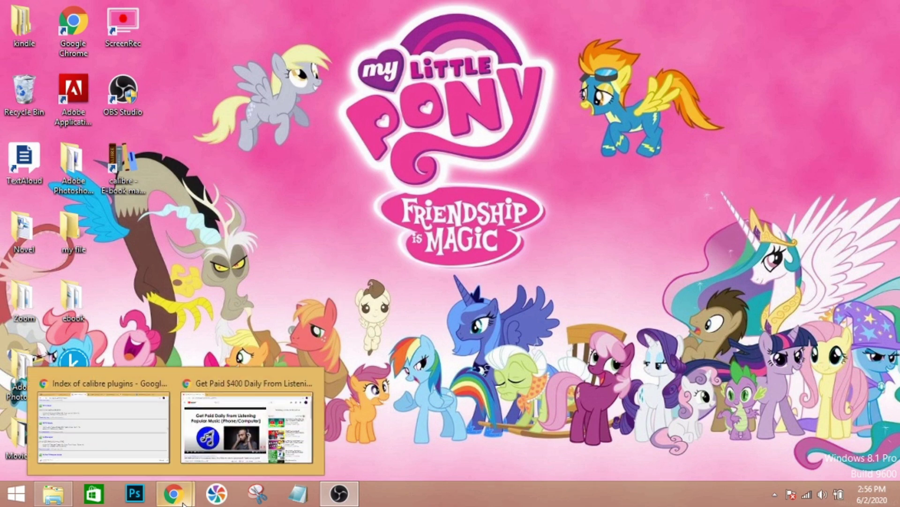
pyautogui.click(94, 437)
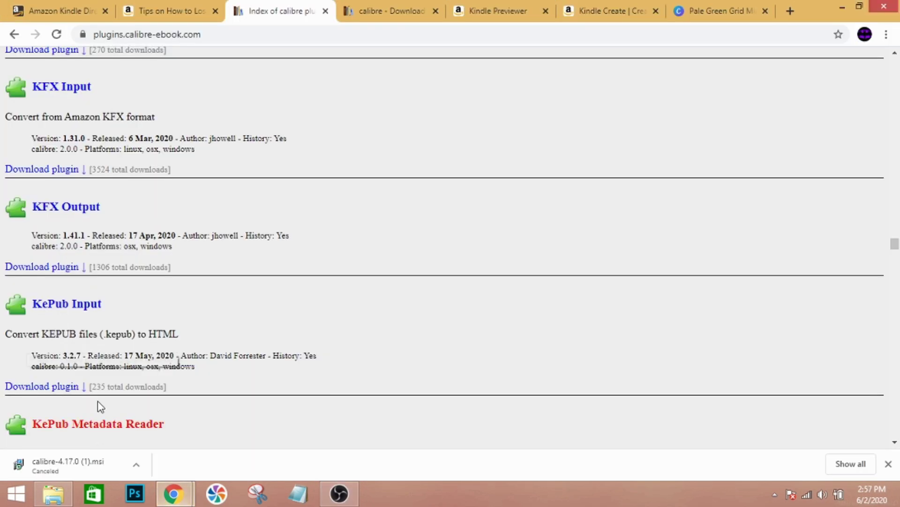
pyautogui.click(145, 2)
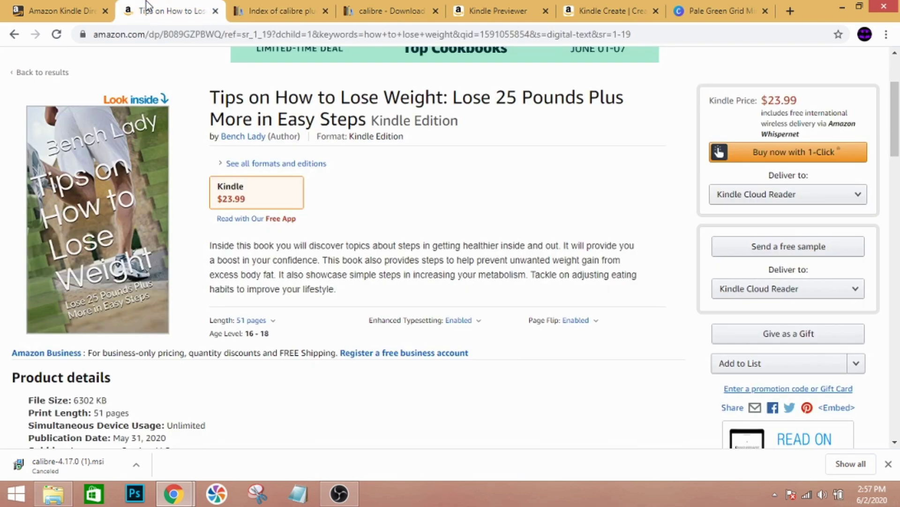
pyautogui.click(143, 101)
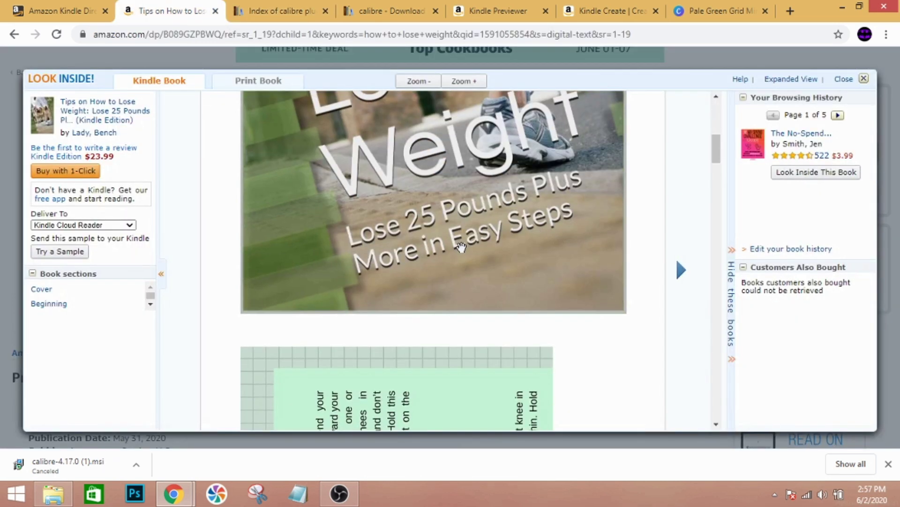
# - Examine the orientation and layout of the book's pages in the Look Inside preview and close it
pyautogui.scroll(-10, 461, 247)
pyautogui.scroll(4, 454, 253)
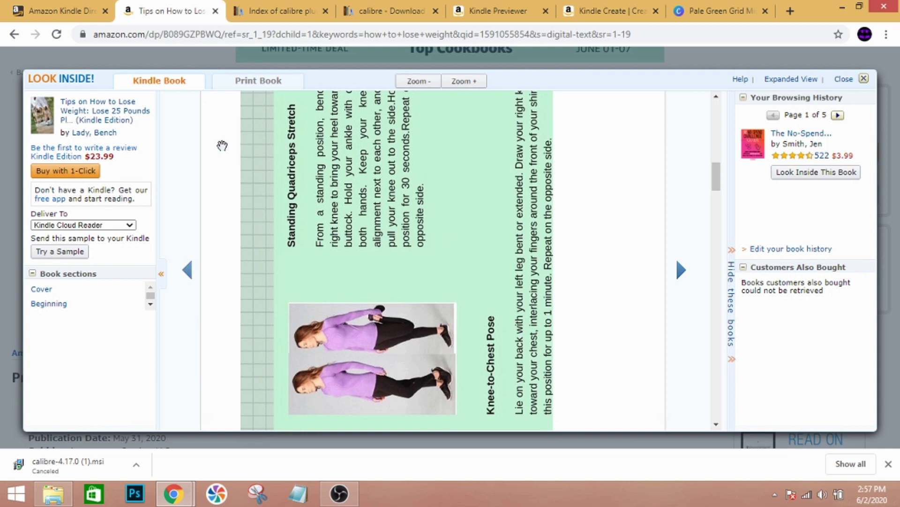
pyautogui.scroll(4, 615, 201)
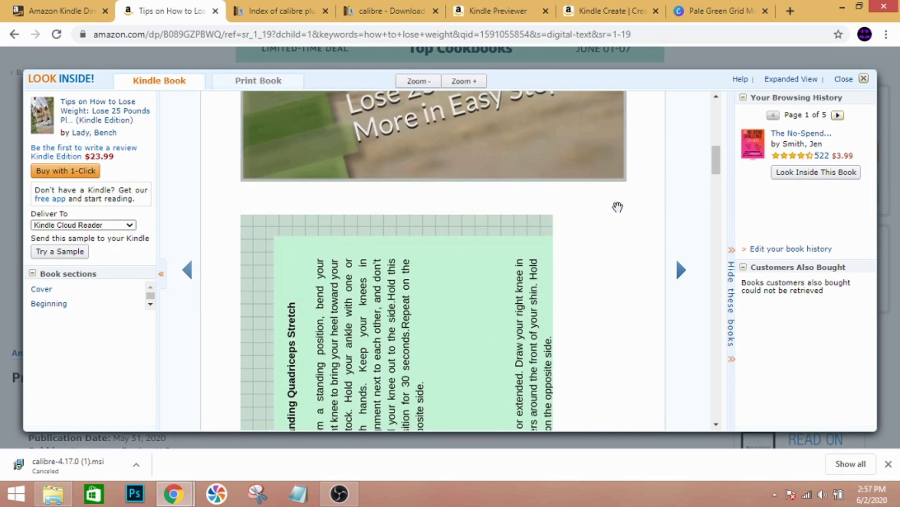
pyautogui.scroll(-5, 618, 207)
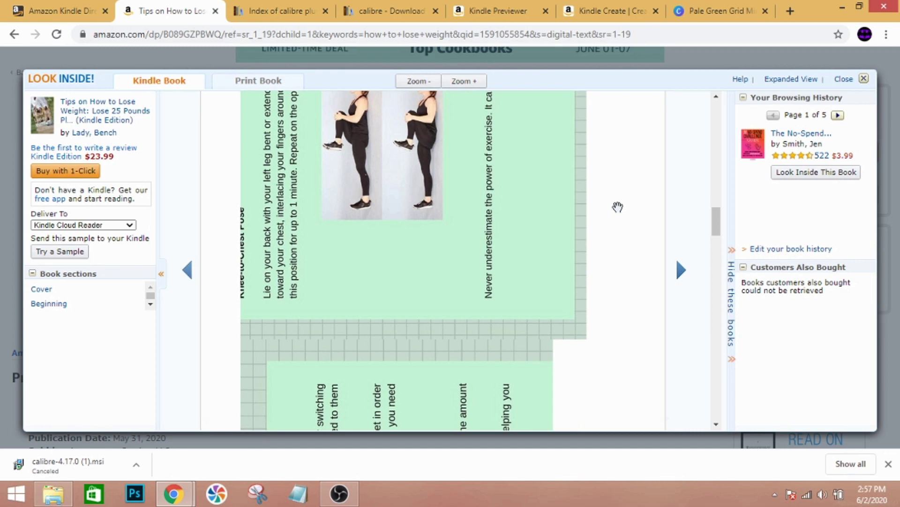
pyautogui.scroll(5, 617, 206)
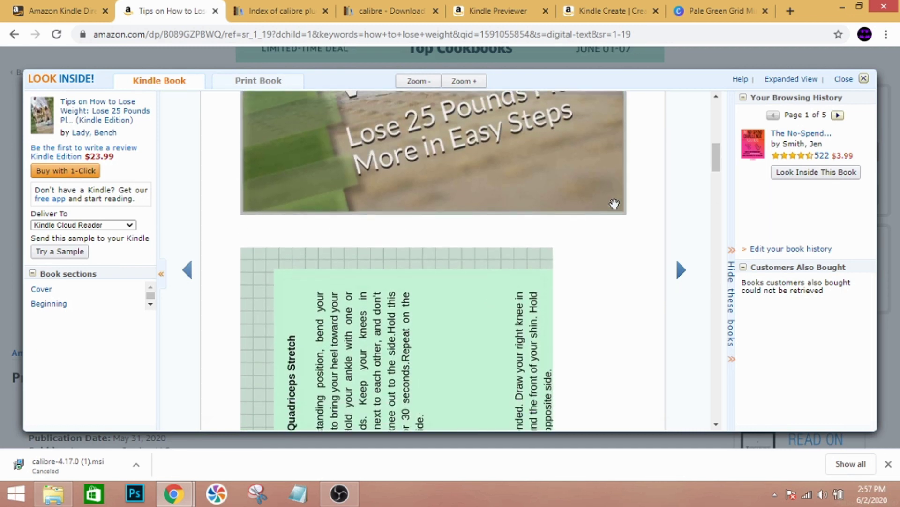
pyautogui.scroll(-10, 615, 203)
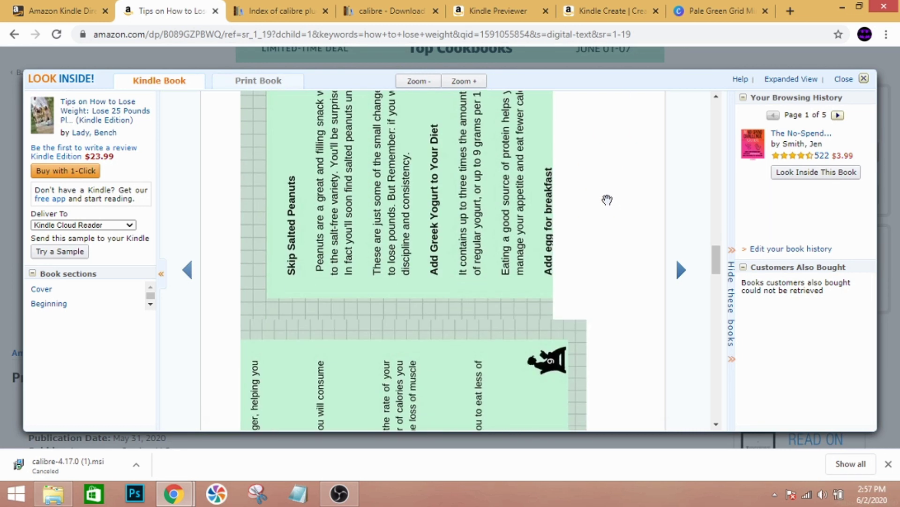
pyautogui.scroll(5, 607, 200)
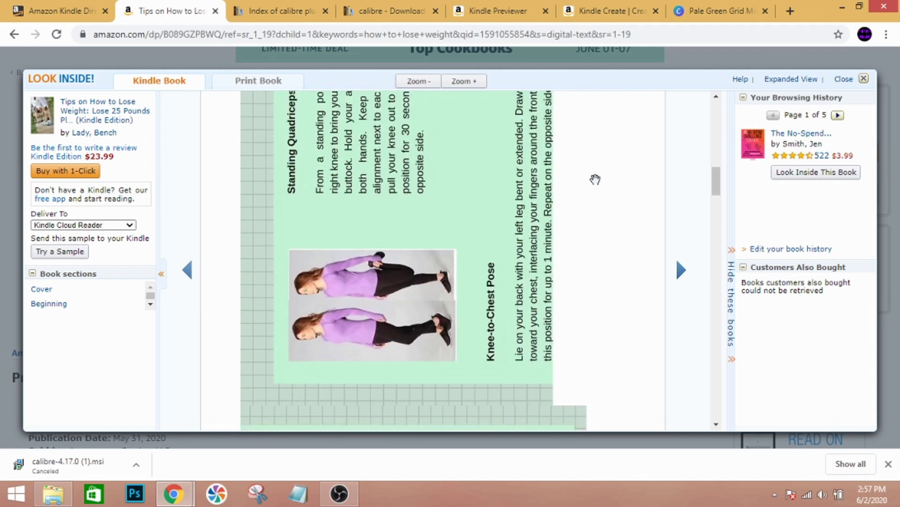
pyautogui.scroll(-2, 595, 179)
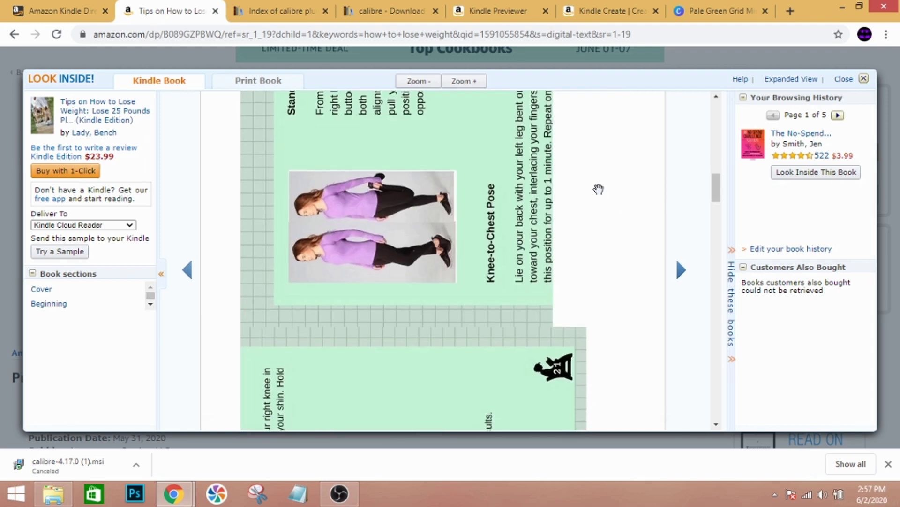
pyautogui.click(843, 80)
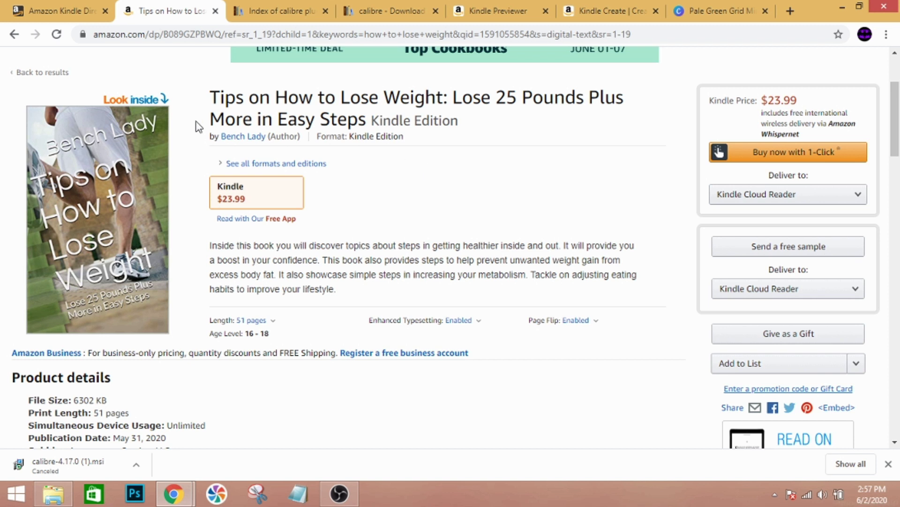
# - Reopen the Look Inside preview and examine the exercise pages again
pyautogui.click(137, 104)
pyautogui.scroll(-10, 516, 242)
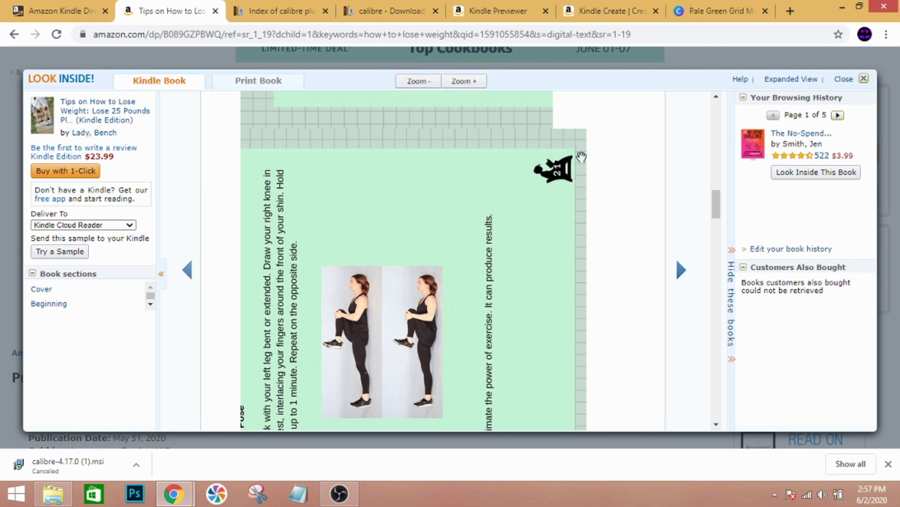
pyautogui.scroll(3, 582, 156)
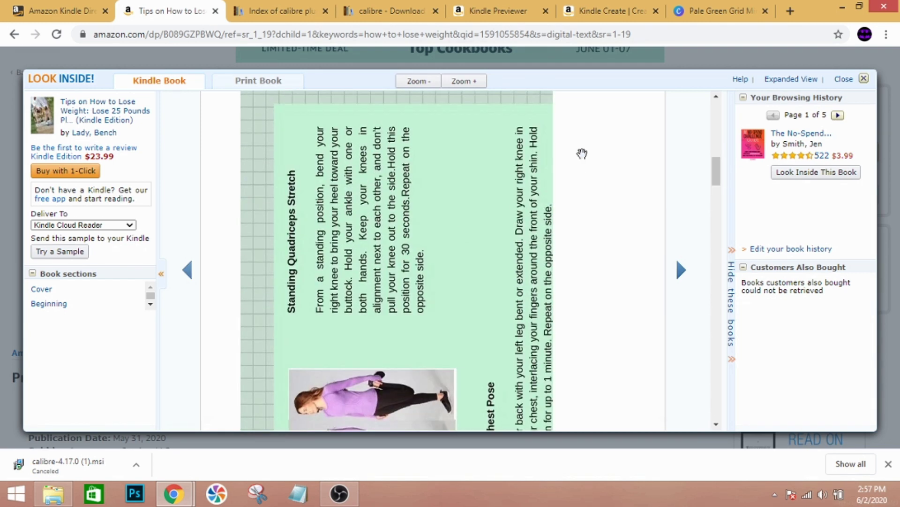